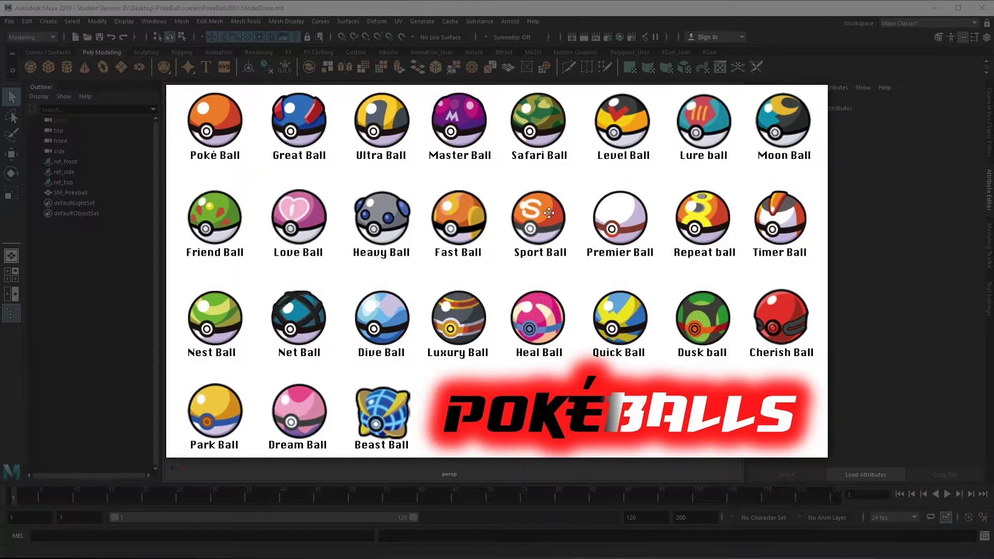
# Step: Compare the Poké Ball design reference sheets, and close the image viewer to return to the Maya scene
pyautogui.press('Right')
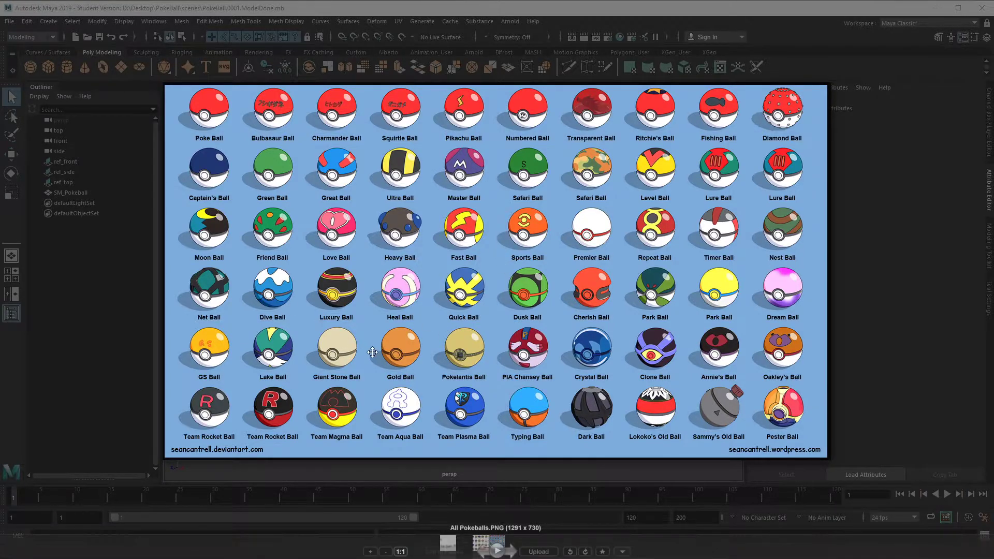
pyautogui.press('Right')
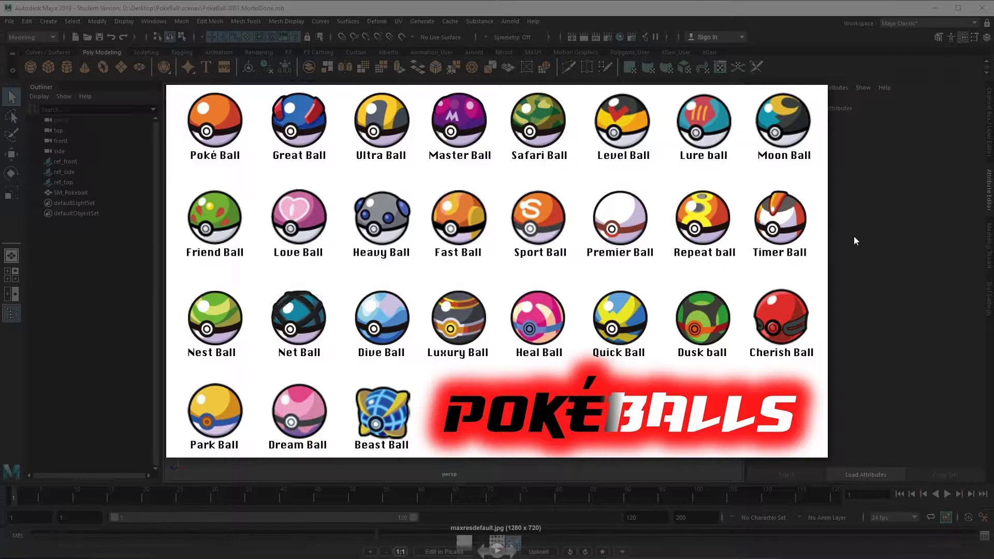
pyautogui.click(867, 245)
pyautogui.click(769, 79)
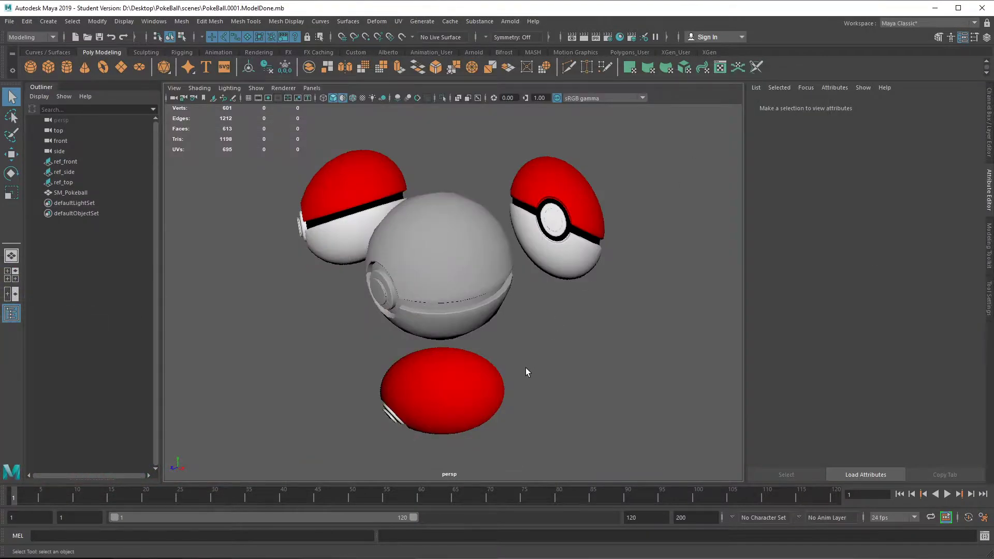
# Step: Assign a new Blinn material to the whole SM_Pokeball mesh and name it TM_Red
pyautogui.click(511, 274)
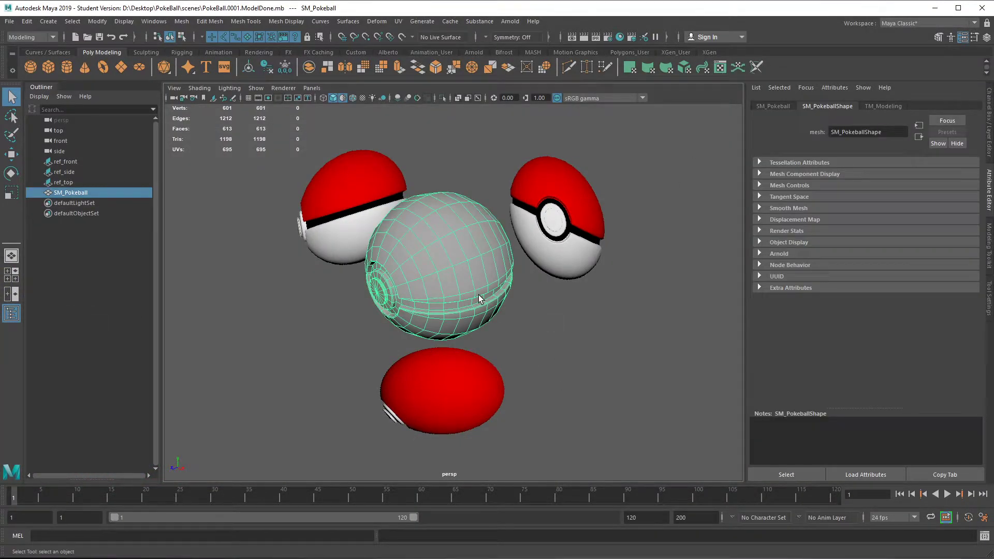
pyautogui.keyDown('alt'); pyautogui.moveTo(437, 321); pyautogui.dragTo(447, 217); pyautogui.keyUp('alt')
pyautogui.moveTo(446, 218); pyautogui.dragTo(456, 479, button='right')
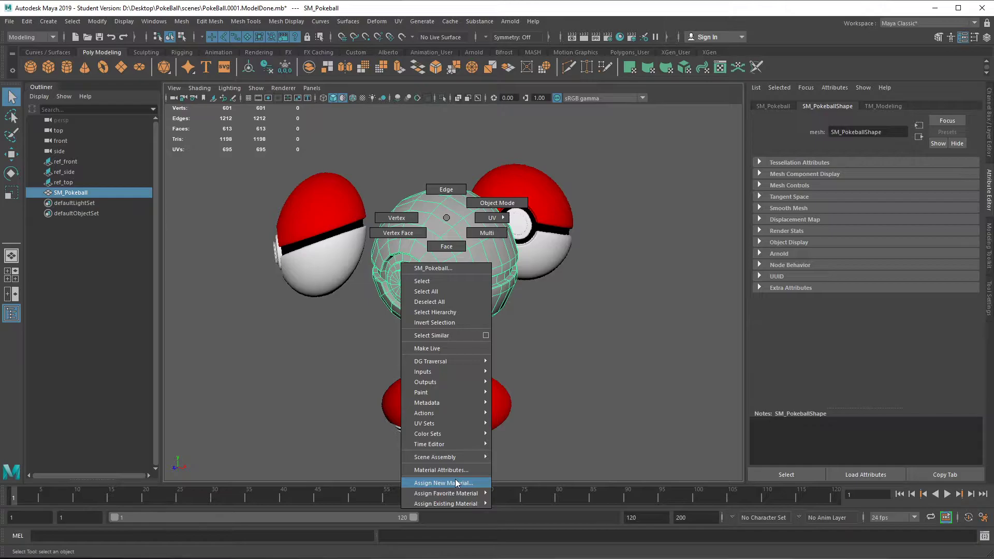
pyautogui.moveTo(457, 485); pyautogui.dragTo(535, 462, button='right')
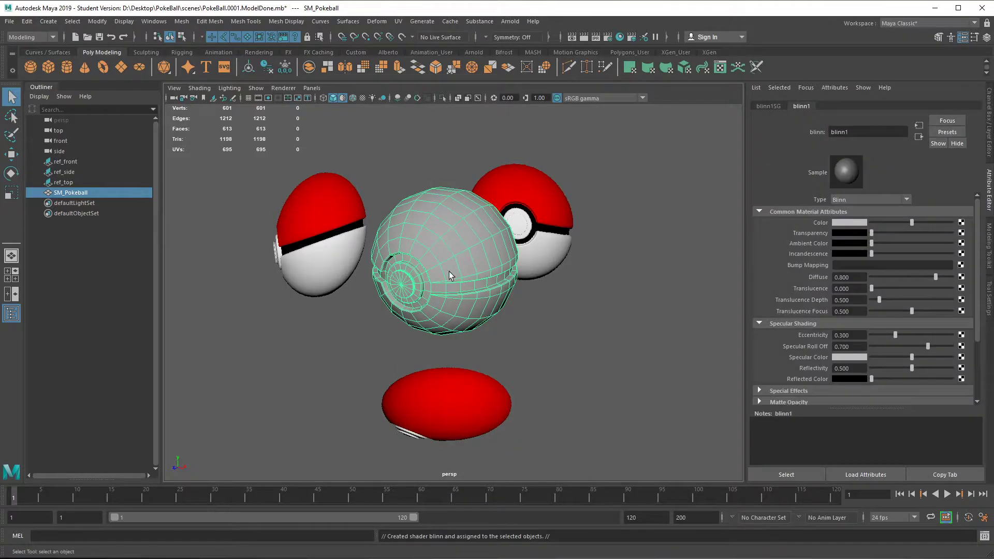
pyautogui.moveTo(866, 133); pyautogui.dragTo(725, 135)
pyautogui.write('M_Red')
pyautogui.press('Home')
pyautogui.write('T')
pyautogui.press('Return')
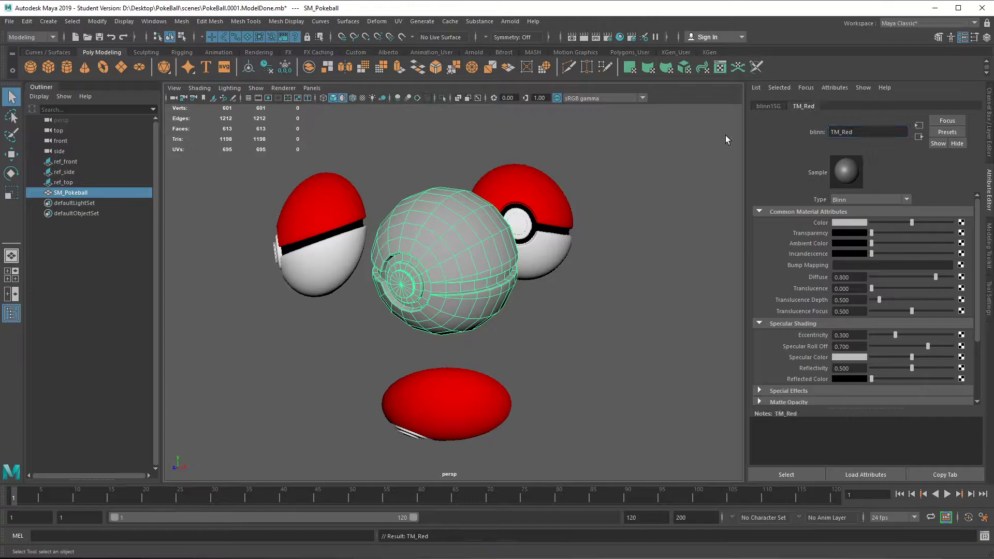
# Step: Rename the TM_Red material's shading group to Red and set the material's color to pure red
pyautogui.click(775, 107)
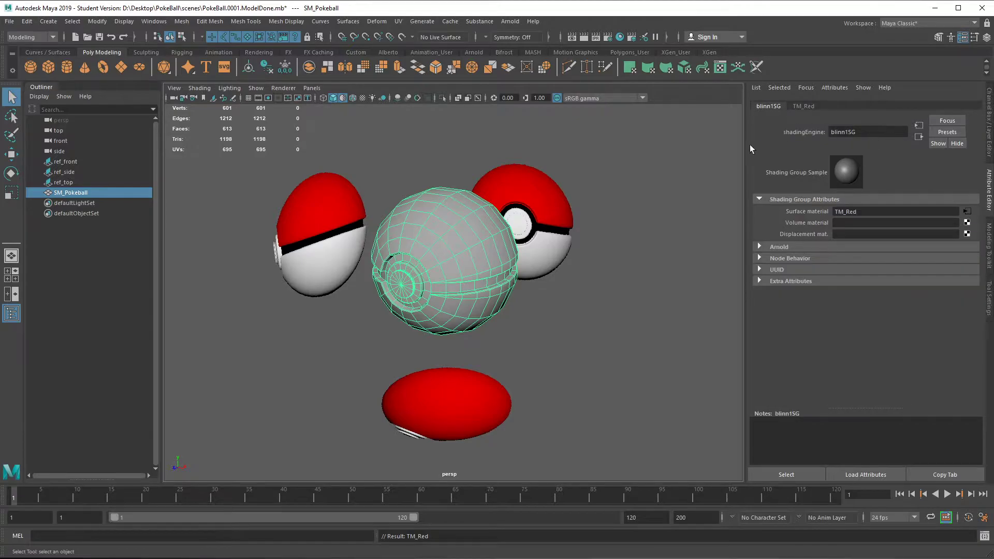
pyautogui.doubleClick(870, 134)
pyautogui.write('Red')
pyautogui.press('Return')
pyautogui.click(791, 106)
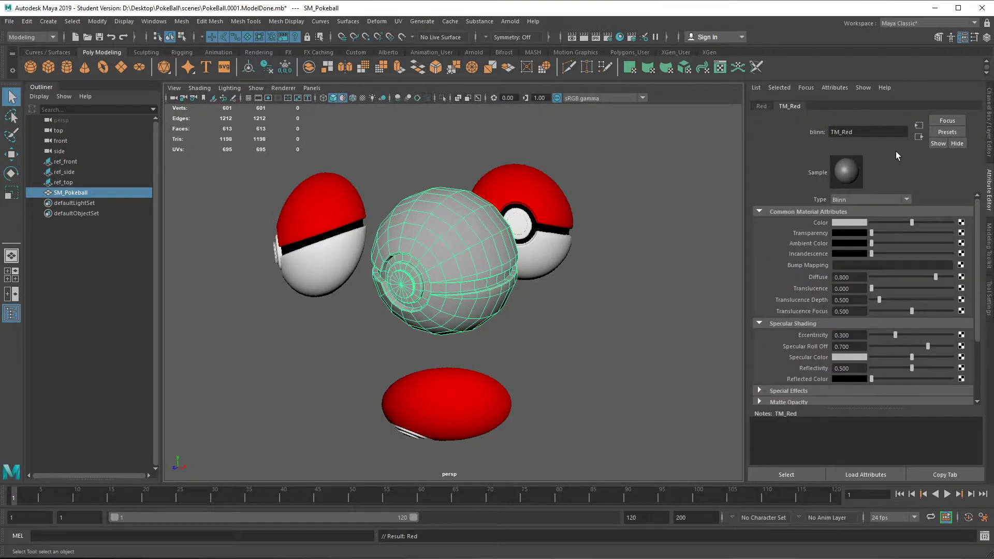
pyautogui.click(858, 220)
pyautogui.click(819, 193)
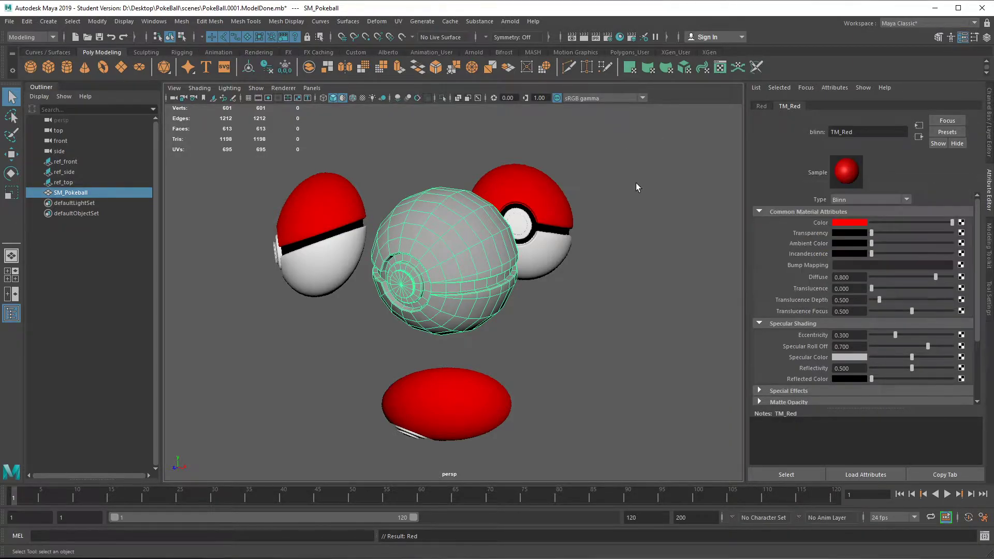
# Step: Switch the viewport to textured display and turn off the default material override so the ball shows its assigned material
pyautogui.click(470, 272)
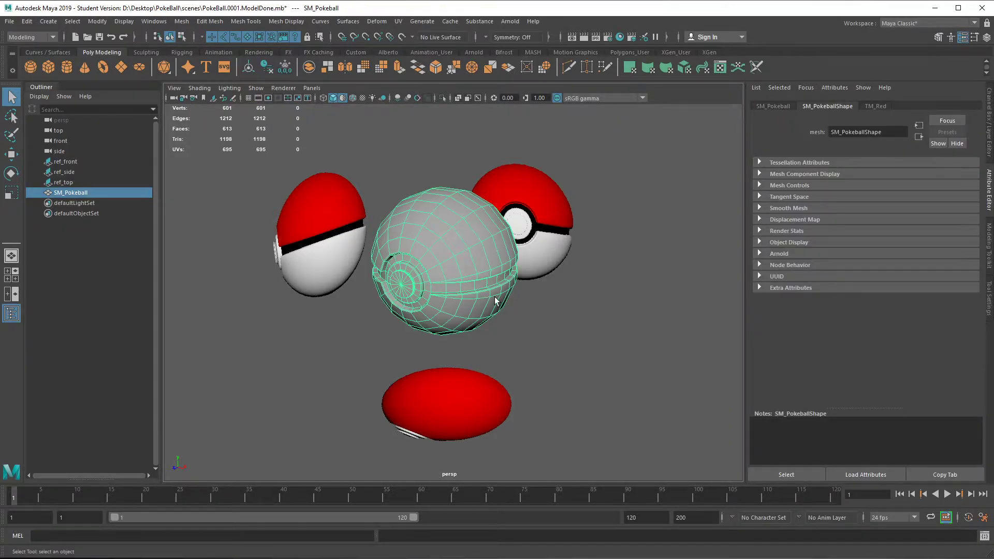
pyautogui.press('6')
pyautogui.click(626, 281)
pyautogui.click(471, 302)
pyautogui.scroll(4, 471, 299)
pyautogui.scroll(-2, 472, 300)
pyautogui.keyDown('alt'); pyautogui.moveTo(483, 301); pyautogui.dragTo(469, 308); pyautogui.keyUp('alt')
pyautogui.click(592, 327)
pyautogui.click(441, 253)
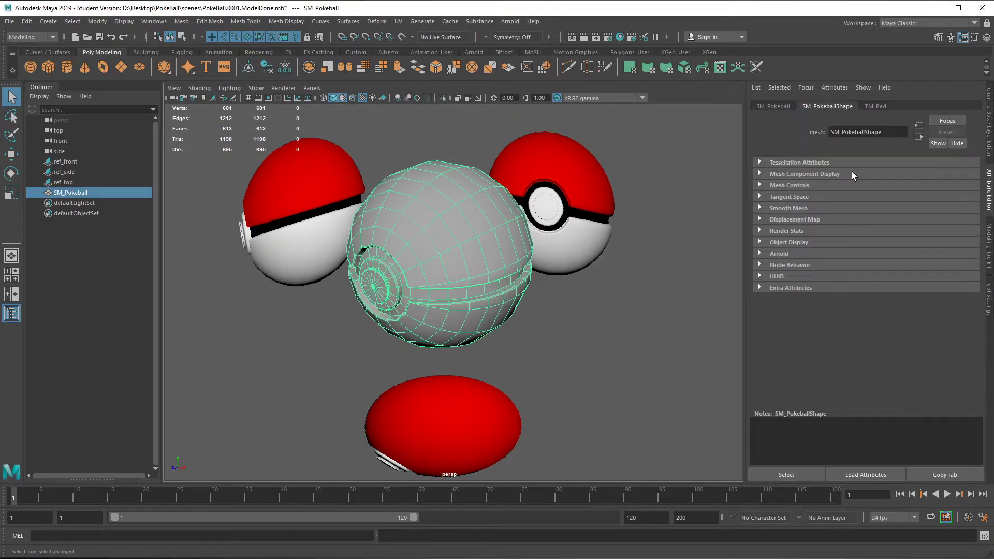
pyautogui.click(877, 106)
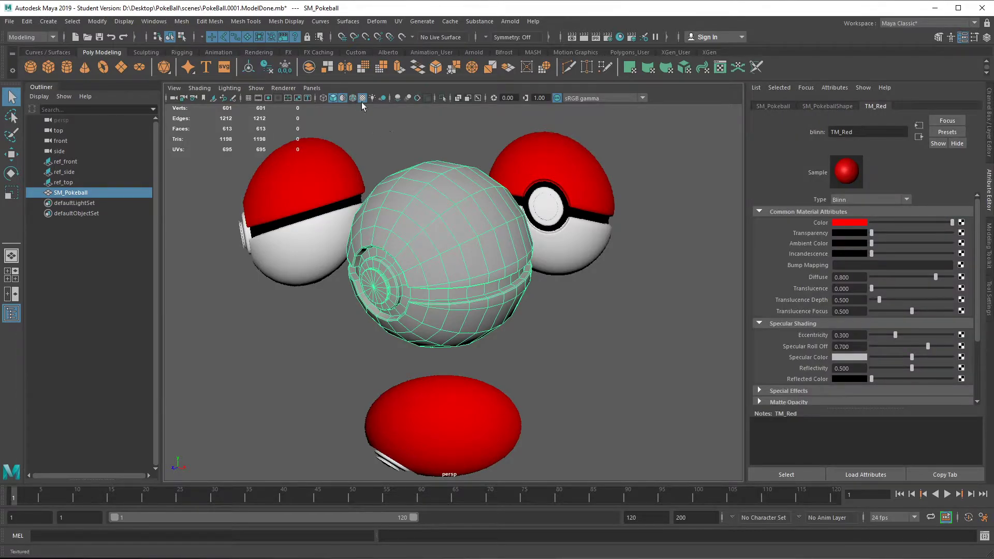
pyautogui.click(344, 99)
# Step: Examine the red shading around the ball's front button and center groove from several angles
pyautogui.moveTo(524, 346)
pyautogui.keyDown('alt'); pyautogui.mouseDown()
pyautogui.moveTo(588, 332)
pyautogui.moveTo(483, 340)
pyautogui.moveTo(561, 359)
pyautogui.moveTo(628, 355)
pyautogui.moveTo(455, 347)
pyautogui.moveTo(573, 355)
pyautogui.moveTo(530, 336)
pyautogui.moveTo(518, 342)
pyautogui.moveTo(544, 344)
pyautogui.mouseUp(); pyautogui.keyUp('alt')
pyautogui.click(554, 359)
pyautogui.click(476, 233)
pyautogui.moveTo(540, 273)
pyautogui.keyDown('alt'); pyautogui.mouseDown()
pyautogui.moveTo(546, 235)
pyautogui.moveTo(536, 259)
pyautogui.mouseUp(); pyautogui.keyUp('alt')
pyautogui.scroll(5, 479, 207)
pyautogui.keyDown('alt'); pyautogui.moveTo(475, 233); pyautogui.dragTo(450, 321, button='middle'); pyautogui.keyUp('alt')
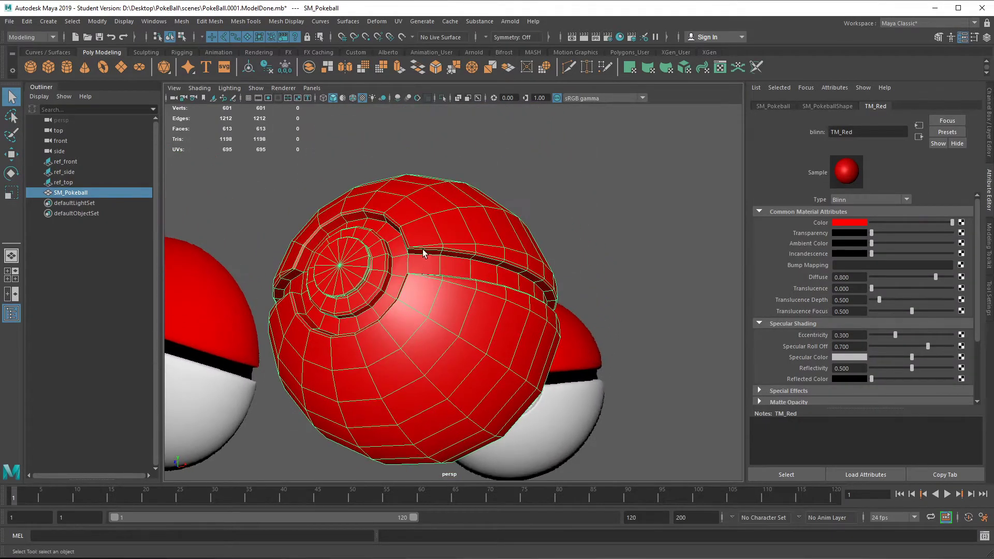
pyautogui.scroll(5, 422, 254)
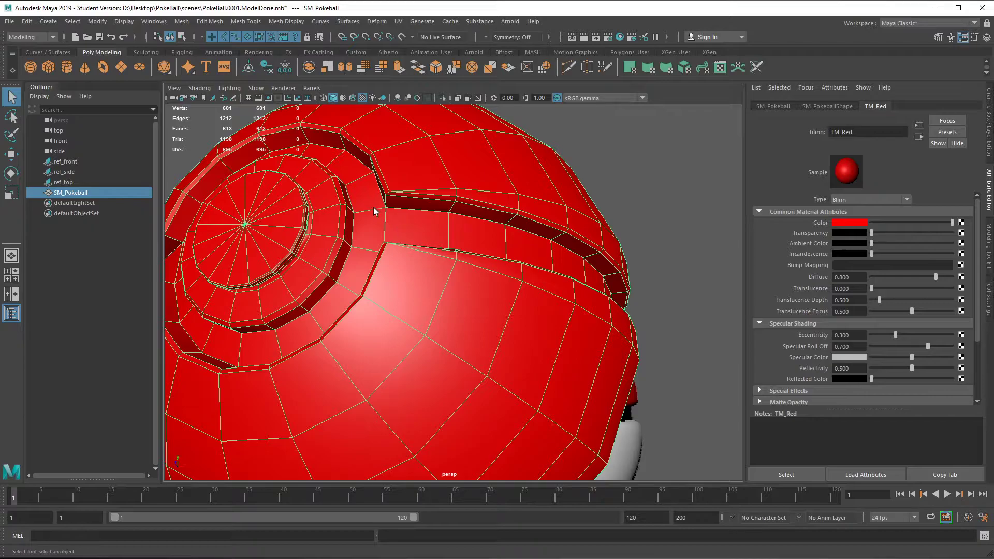
pyautogui.scroll(-5, 456, 276)
pyautogui.keyDown('alt'); pyautogui.moveTo(463, 279); pyautogui.dragTo(460, 318); pyautogui.keyUp('alt')
pyautogui.scroll(-2, 453, 313)
pyautogui.keyDown('alt'); pyautogui.moveTo(461, 331); pyautogui.dragTo(477, 290, button='middle'); pyautogui.keyUp('alt')
pyautogui.keyDown('alt'); pyautogui.moveTo(477, 305); pyautogui.dragTo(464, 324); pyautogui.keyUp('alt')
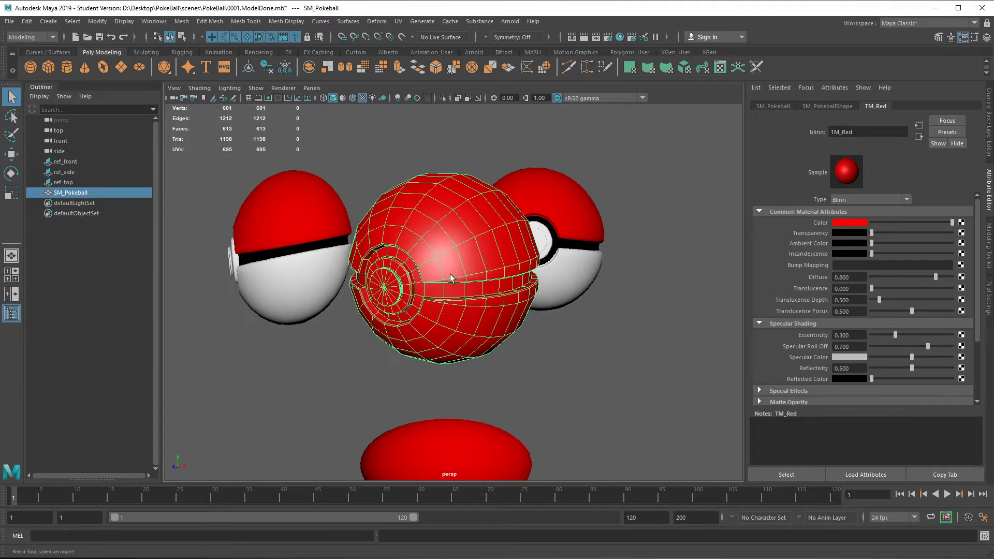
pyautogui.keyDown('alt'); pyautogui.moveTo(450, 277); pyautogui.dragTo(509, 292, button='right'); pyautogui.keyUp('alt')
# Step: Inspect the Poké Ball's UV layout in the UV Editor, close the UV windows and deselect the mesh
pyautogui.click(920, 23)
pyautogui.click(850, 30)
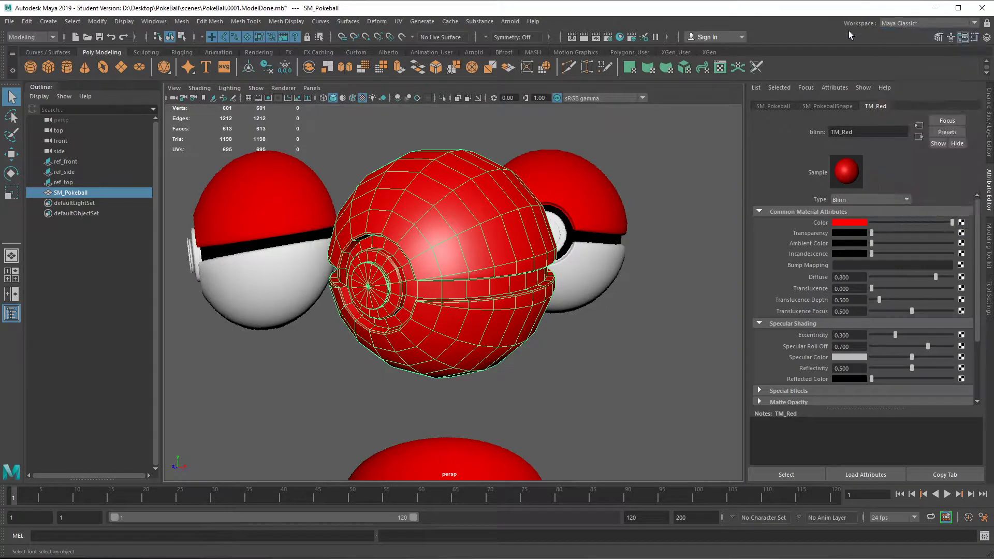
pyautogui.click(398, 22)
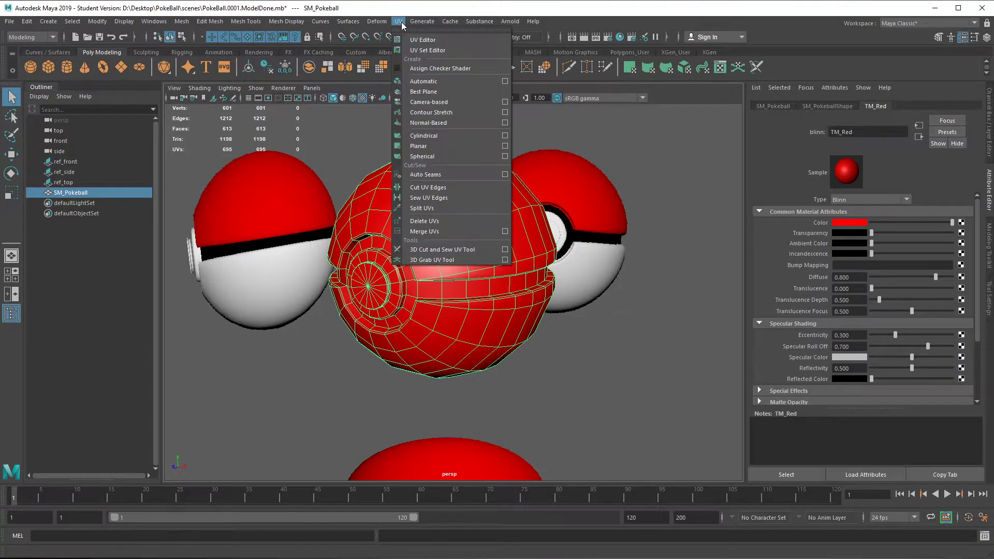
pyautogui.click(434, 42)
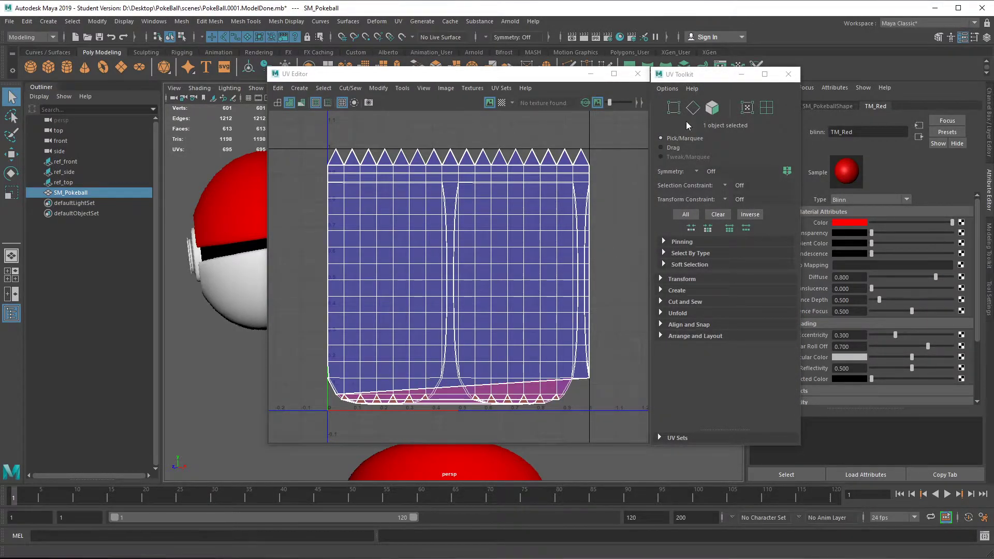
pyautogui.click(638, 74)
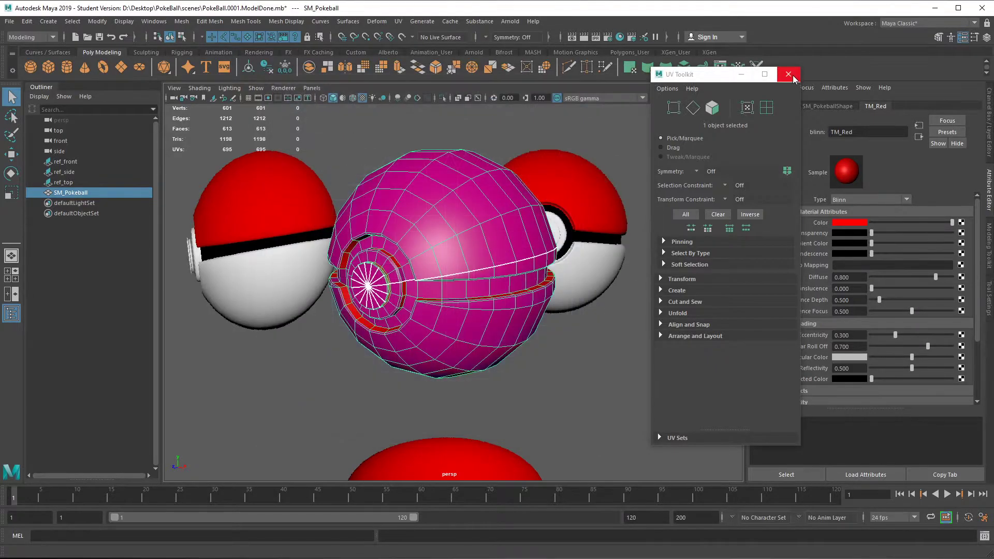
pyautogui.click(788, 74)
pyautogui.click(350, 151)
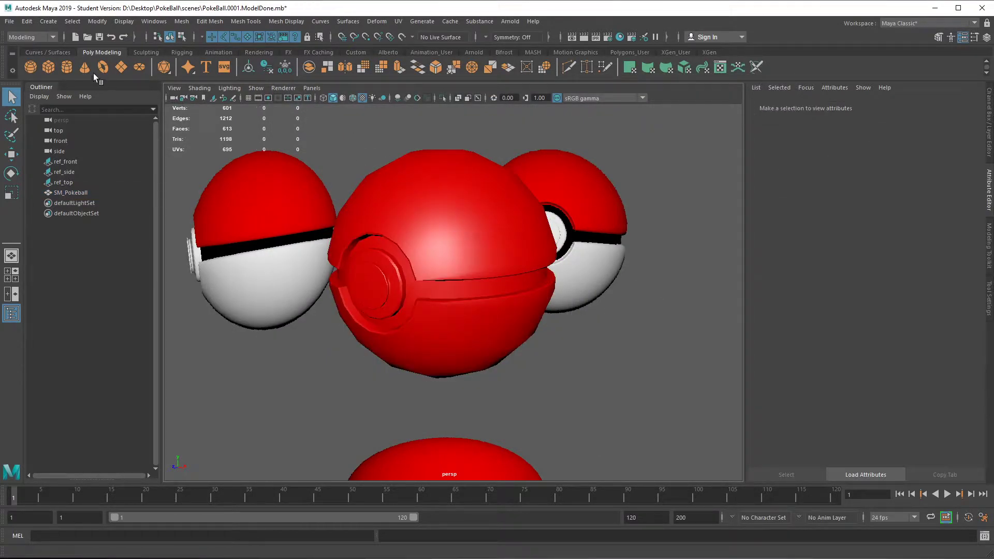
# Step: Create a polygon sphere, move it beside the Poké Ball and display its UV layout in the UV Editor
pyautogui.keyDown('alt'); pyautogui.moveTo(547, 273); pyautogui.dragTo(492, 262, button='middle'); pyautogui.keyUp('alt')
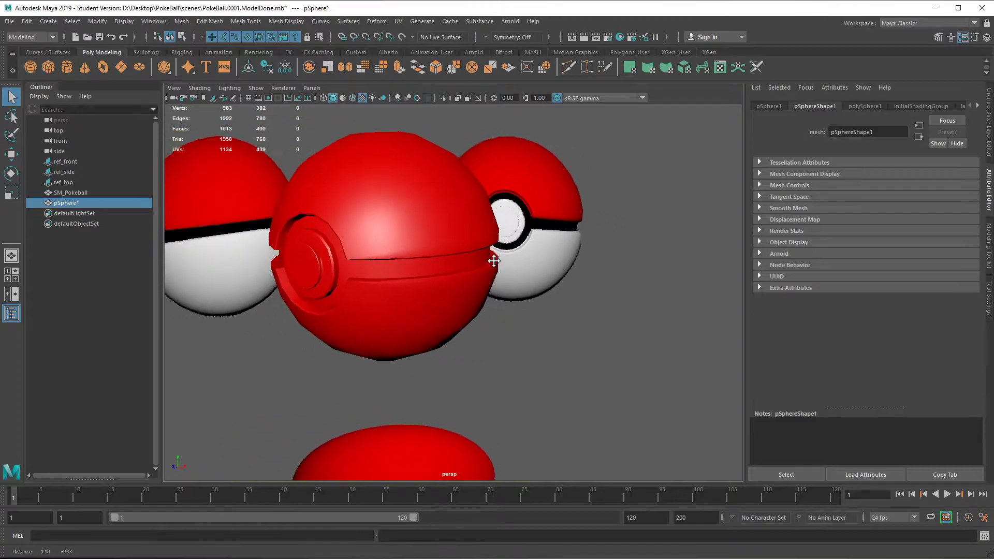
pyautogui.press('w')
pyautogui.moveTo(431, 254); pyautogui.dragTo(722, 330)
pyautogui.keyDown('alt'); pyautogui.moveTo(664, 322); pyautogui.dragTo(604, 335, button='middle'); pyautogui.keyUp('alt')
pyautogui.click(401, 23)
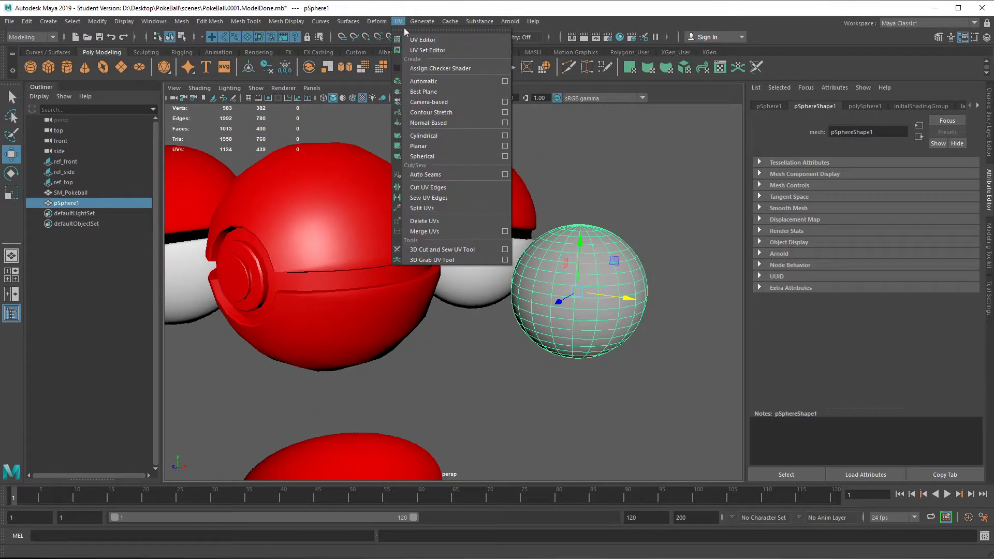
pyautogui.click(415, 39)
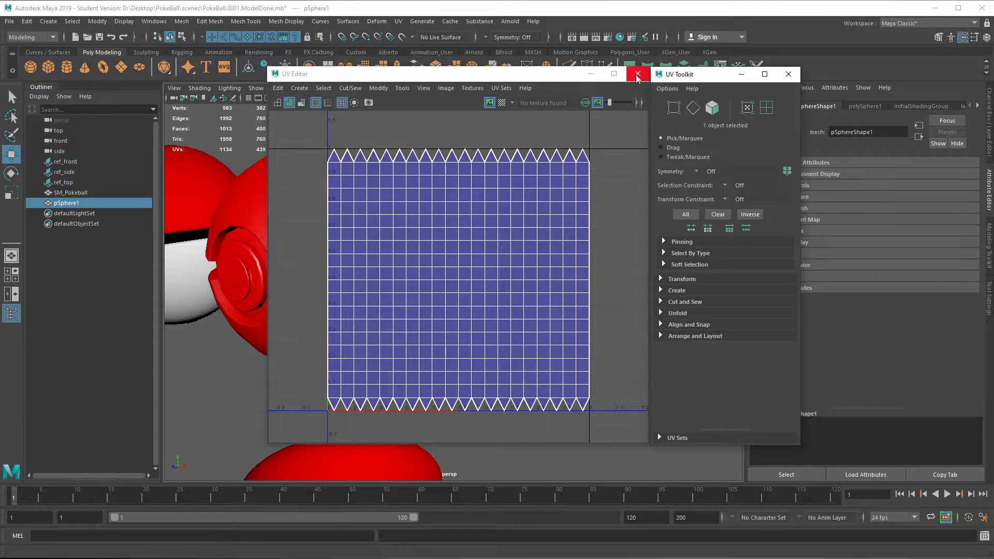
# Step: Create a polygon cube to compare its UV layout with the Poké Ball's, and close the UV windows
pyautogui.click(46, 69)
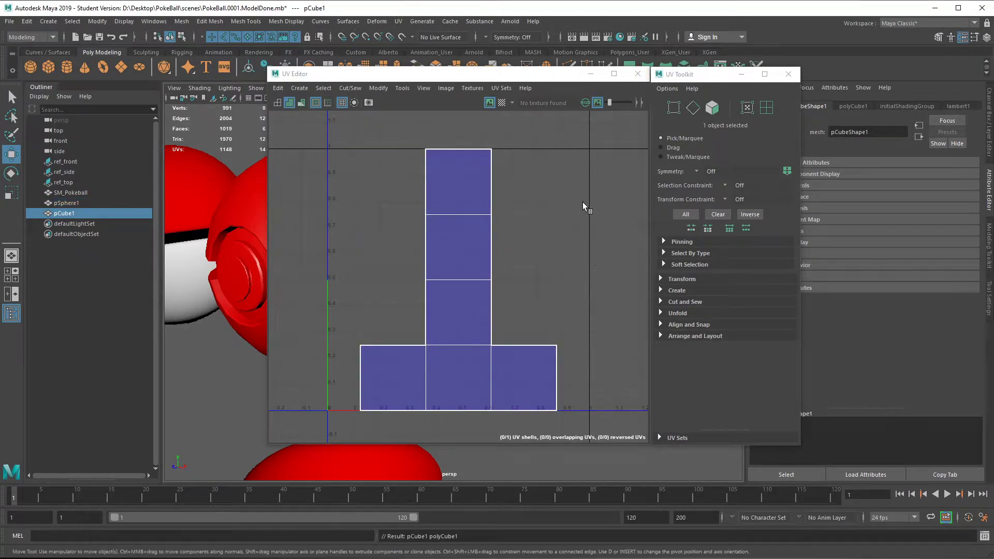
pyautogui.click(246, 208)
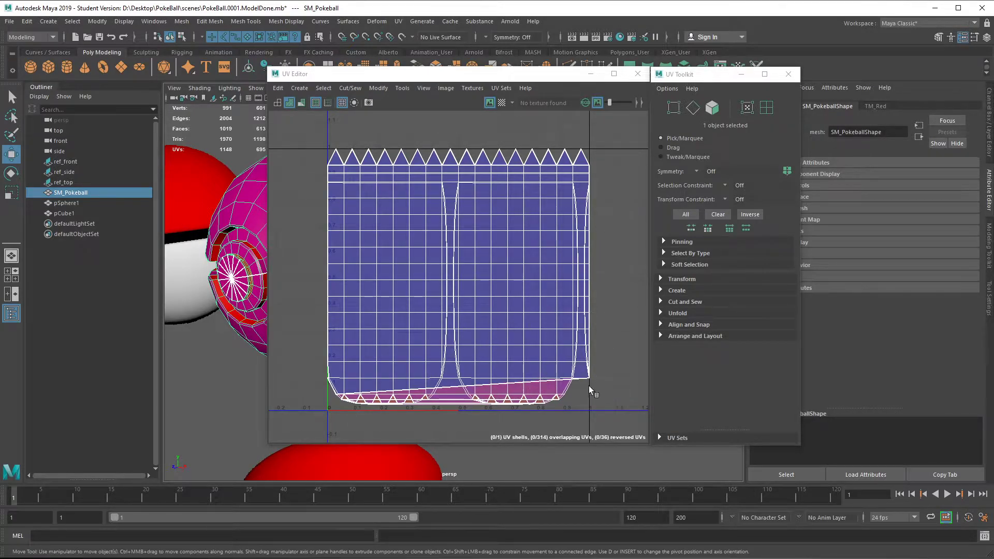
pyautogui.click(631, 77)
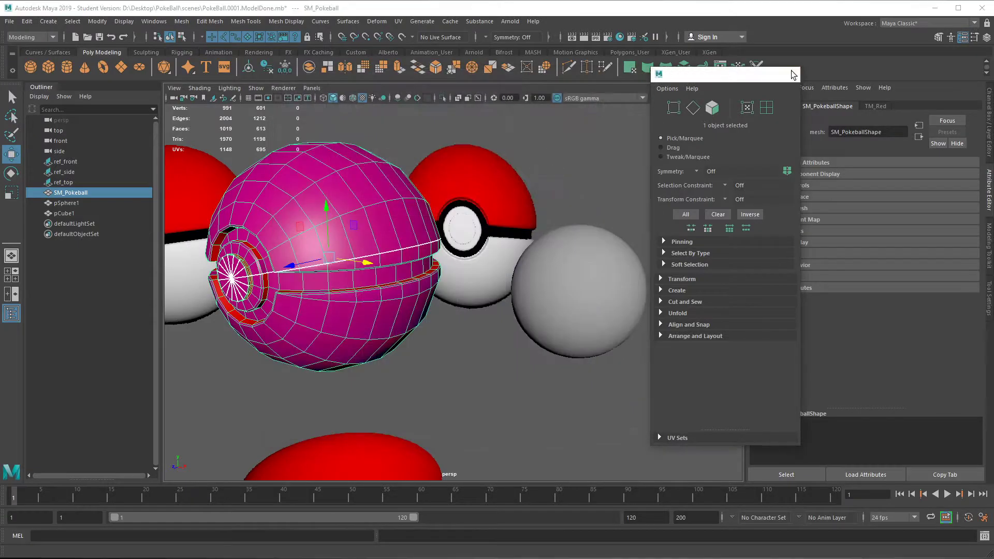
# Step: Delete the example sphere and cube from the scene
pyautogui.click(66, 203)
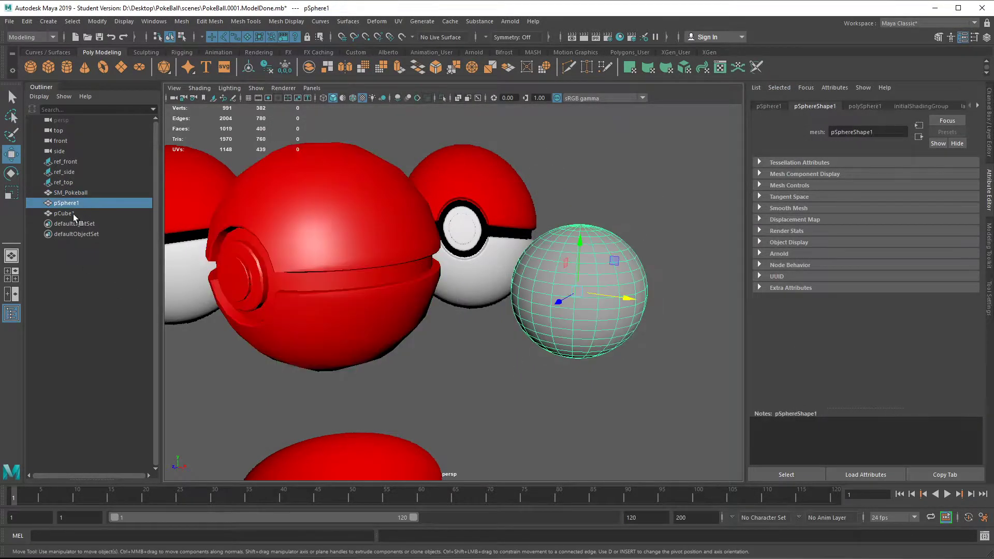
pyautogui.keyDown('shift'); pyautogui.click(74, 214); pyautogui.keyUp('shift')
pyautogui.press('Delete')
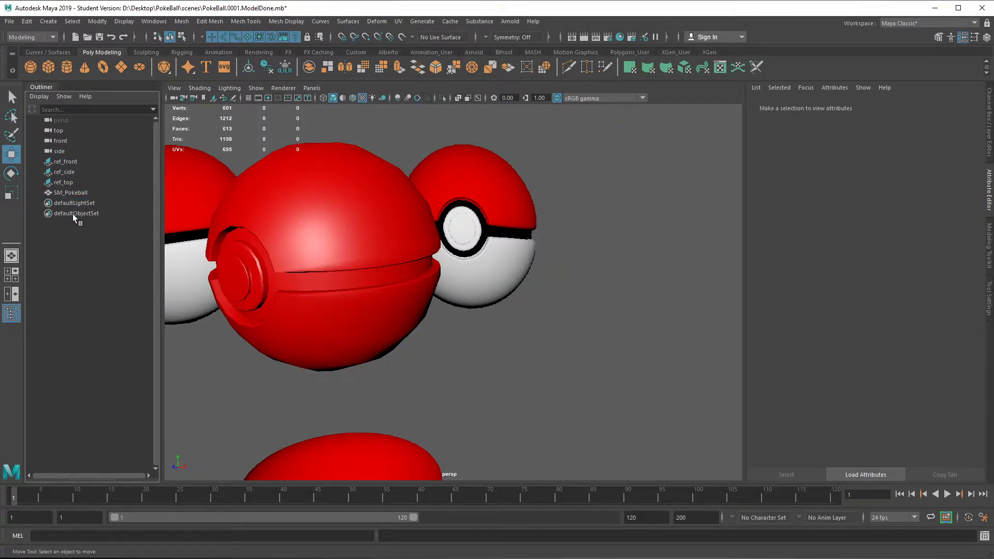
# Step: Select the face loop along the recessed middle band of the Poké Ball and assign it a new Lambert material
pyautogui.click(322, 261)
pyautogui.keyDown('alt'); pyautogui.moveTo(304, 309); pyautogui.dragTo(304, 275); pyautogui.keyUp('alt')
pyautogui.scroll(3, 304, 274)
pyautogui.keyDown('alt'); pyautogui.moveTo(288, 204); pyautogui.dragTo(455, 231, button='middle'); pyautogui.keyUp('alt')
pyautogui.keyDown('alt'); pyautogui.moveTo(409, 204); pyautogui.dragTo(413, 236); pyautogui.keyUp('alt')
pyautogui.moveTo(431, 226); pyautogui.dragTo(437, 255, button='right')
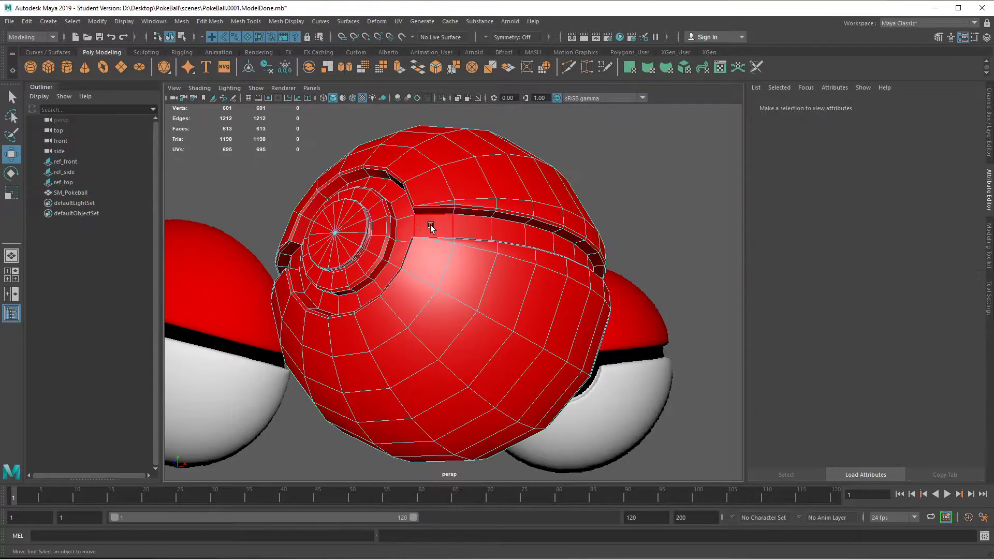
pyautogui.doubleClick(479, 229)
pyautogui.keyDown('alt'); pyautogui.moveTo(479, 229); pyautogui.dragTo(456, 275); pyautogui.keyUp('alt')
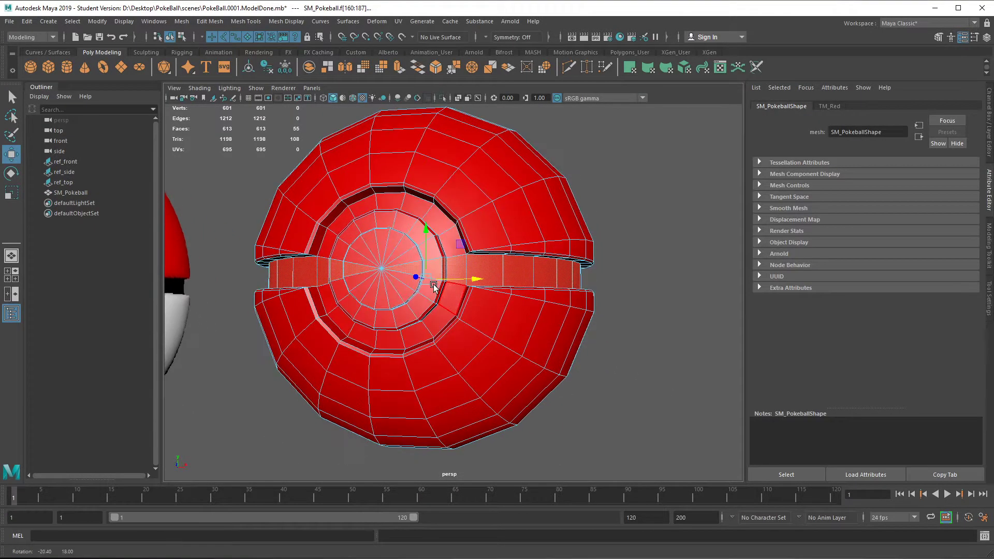
pyautogui.moveTo(514, 264); pyautogui.dragTo(598, 473, button='right')
# Step: Name the middle band's new Lambert material TM_Black and rename its shading group to Black
pyautogui.doubleClick(868, 132)
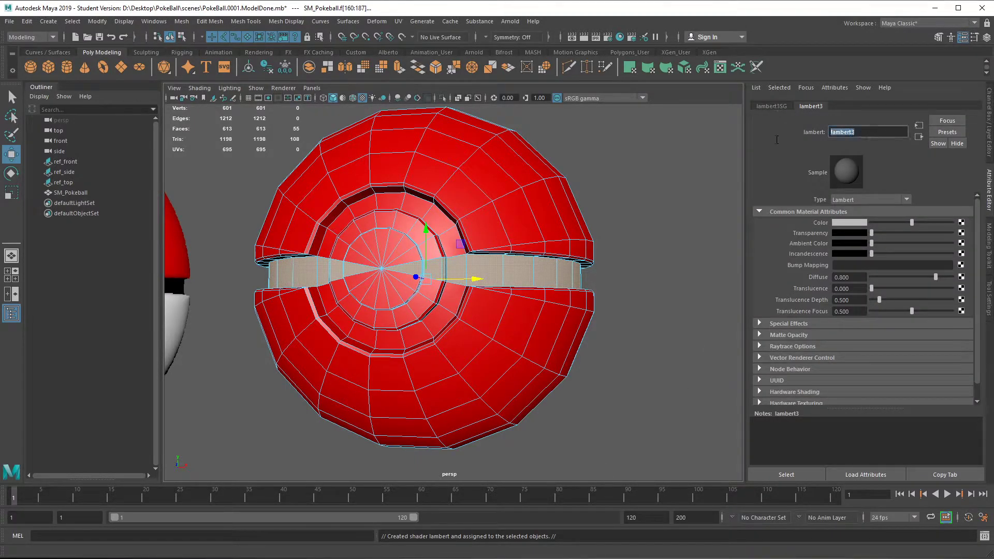
pyautogui.write('TM_Black')
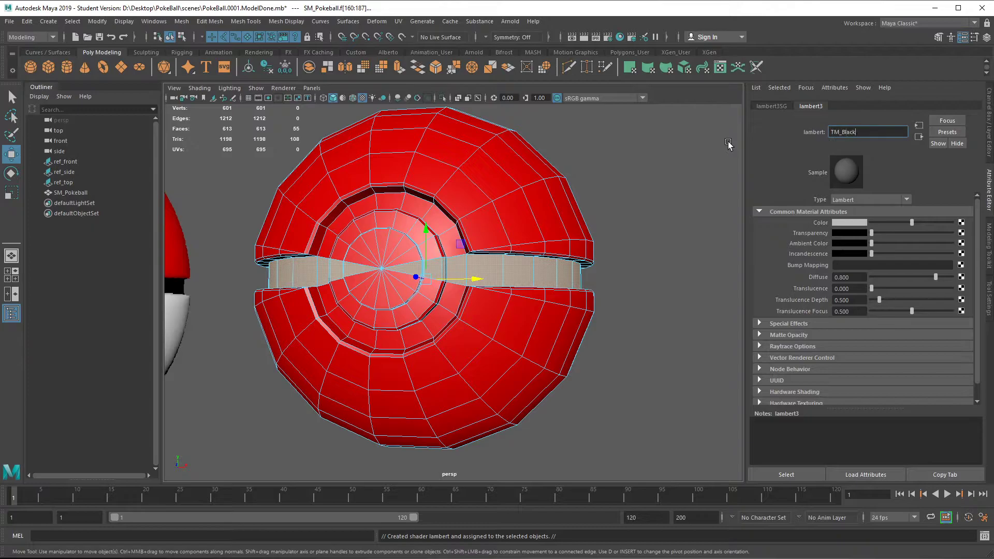
pyautogui.press('Return')
pyautogui.click(772, 106)
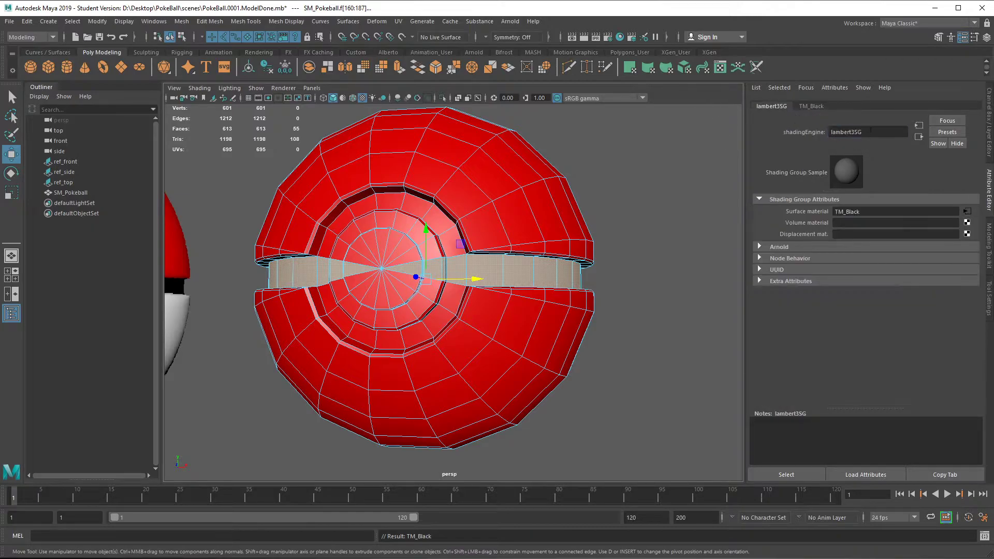
pyautogui.write('Black')
pyautogui.press('Return')
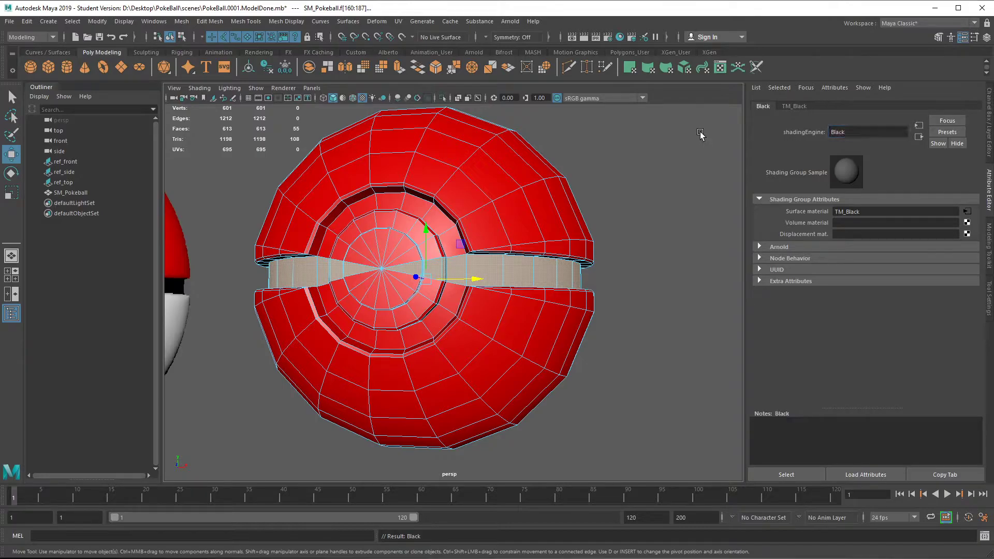
# Step: Set the TM_Black material's color to black and return the Poké Ball to object selection mode
pyautogui.click(854, 224)
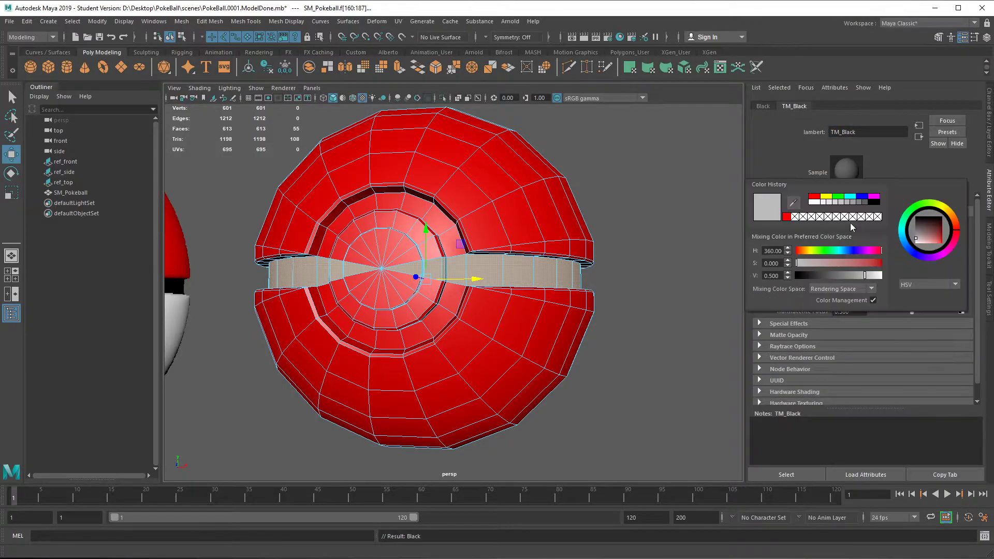
pyautogui.click(878, 205)
pyautogui.click(673, 233)
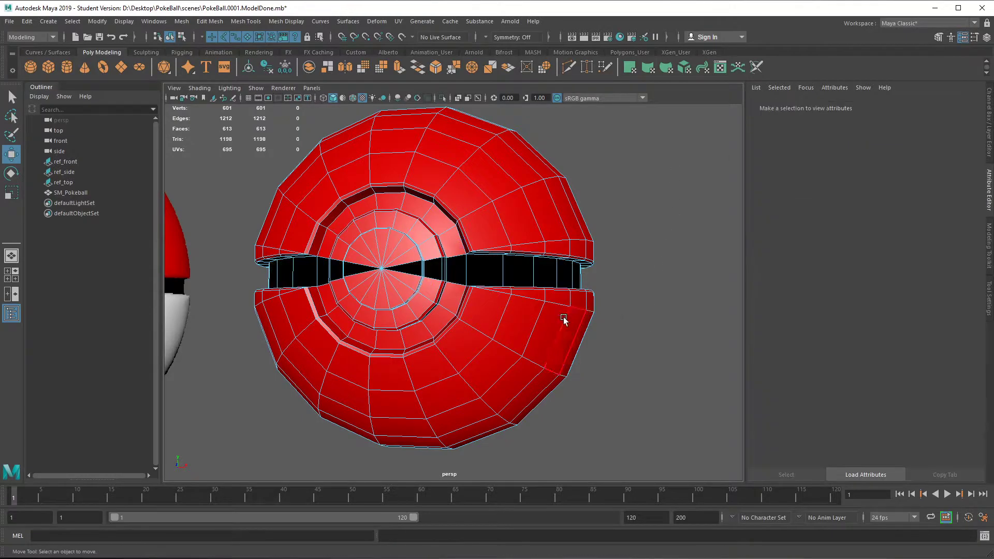
pyautogui.keyDown('alt'); pyautogui.moveTo(562, 272); pyautogui.dragTo(548, 303); pyautogui.keyUp('alt')
pyautogui.moveTo(488, 233); pyautogui.dragTo(539, 214, button='right')
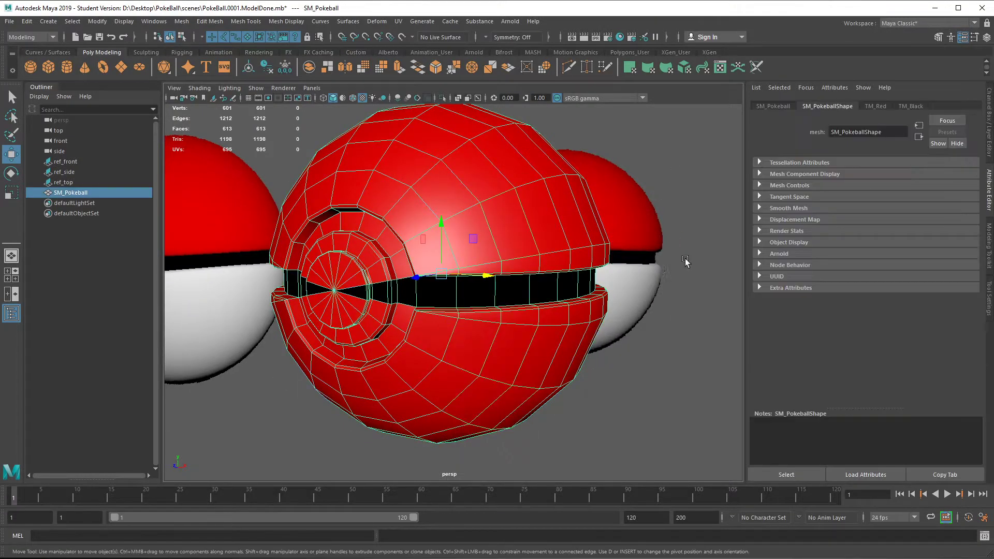
# Step: Examine the Poké Ball's middle band, front button and shell halves from several angles against the reference balls
pyautogui.click(630, 402)
pyautogui.keyDown('alt'); pyautogui.moveTo(630, 402); pyautogui.dragTo(548, 409); pyautogui.keyUp('alt')
pyautogui.scroll(5, 514, 351)
pyautogui.click(506, 342)
pyautogui.keyDown('alt'); pyautogui.moveTo(505, 343); pyautogui.dragTo(611, 418); pyautogui.keyUp('alt')
pyautogui.keyDown('alt'); pyautogui.moveTo(611, 418); pyautogui.dragTo(514, 363, button='right'); pyautogui.keyUp('alt')
pyautogui.keyDown('alt'); pyautogui.moveTo(513, 362); pyautogui.dragTo(542, 316); pyautogui.keyUp('alt')
pyautogui.keyDown('alt'); pyautogui.moveTo(618, 309); pyautogui.dragTo(551, 301); pyautogui.keyUp('alt')
pyautogui.keyDown('alt'); pyautogui.moveTo(357, 272); pyautogui.dragTo(419, 279); pyautogui.keyUp('alt')
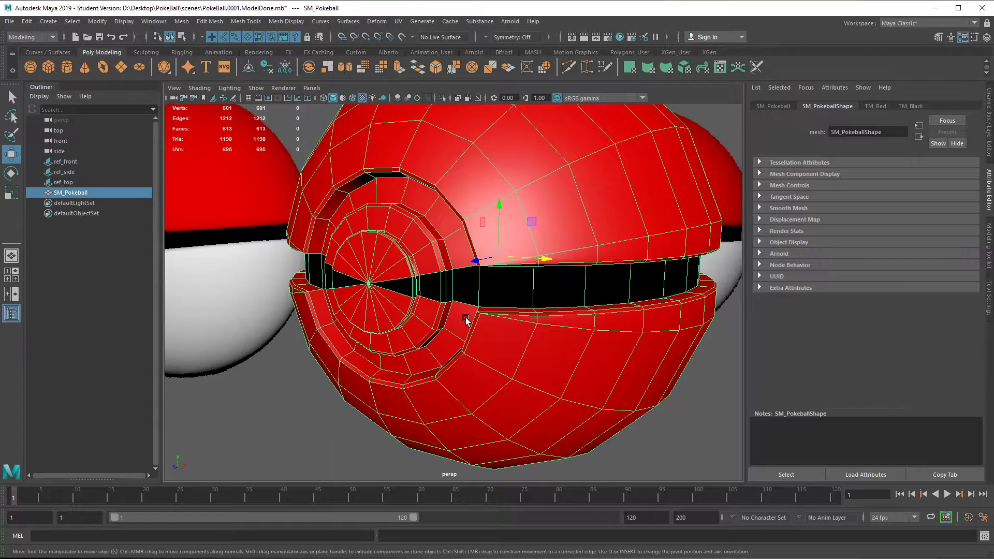
pyautogui.keyDown('alt'); pyautogui.moveTo(475, 313); pyautogui.dragTo(501, 305); pyautogui.keyUp('alt')
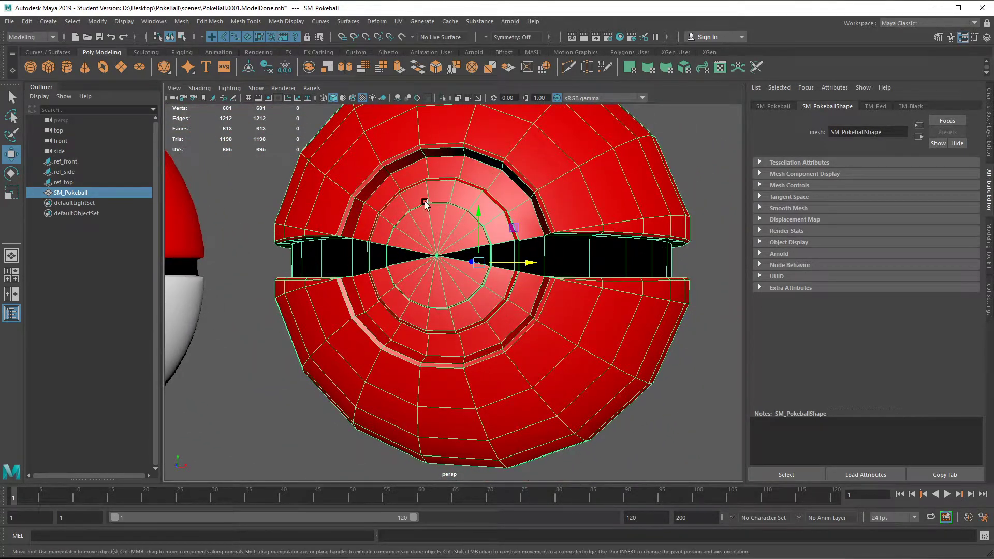
pyautogui.scroll(-5, 433, 213)
pyautogui.keyDown('alt'); pyautogui.moveTo(432, 328); pyautogui.dragTo(501, 271); pyautogui.keyUp('alt')
pyautogui.scroll(4, 463, 300)
pyautogui.keyDown('alt'); pyautogui.moveTo(360, 281); pyautogui.dragTo(415, 280); pyautogui.keyUp('alt')
pyautogui.keyDown('alt'); pyautogui.moveTo(499, 222); pyautogui.dragTo(543, 343); pyautogui.keyUp('alt')
pyautogui.scroll(-6, 437, 343)
pyautogui.click(579, 357)
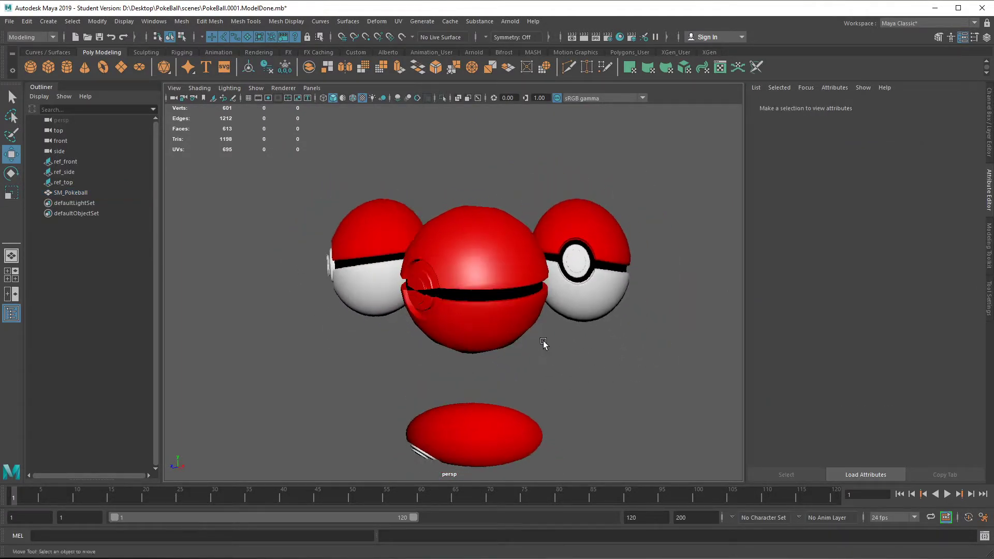
pyautogui.scroll(4, 543, 343)
pyautogui.click(514, 290)
pyautogui.keyDown('alt'); pyautogui.moveTo(513, 290); pyautogui.dragTo(517, 351); pyautogui.keyUp('alt')
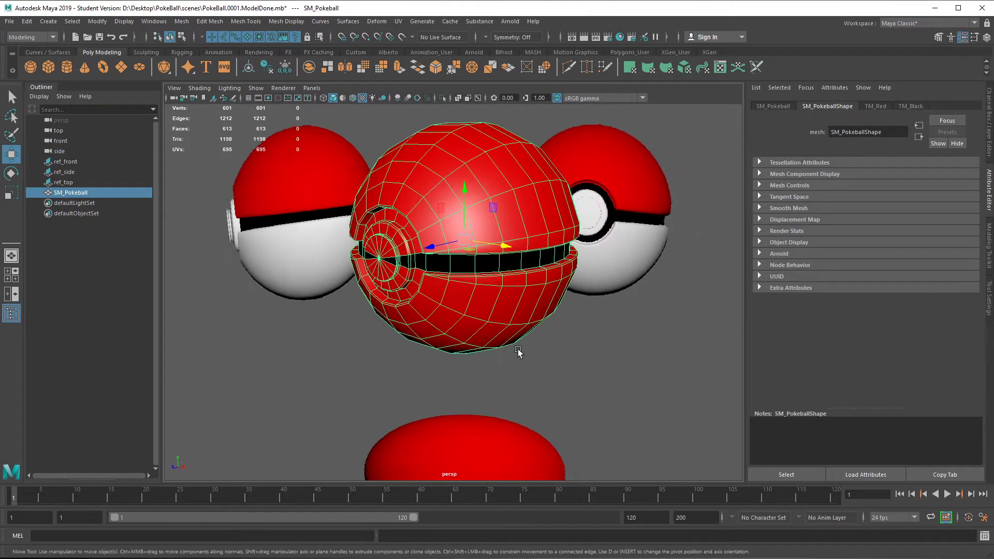
pyautogui.keyDown('alt'); pyautogui.moveTo(445, 337); pyautogui.dragTo(548, 249); pyautogui.keyUp('alt')
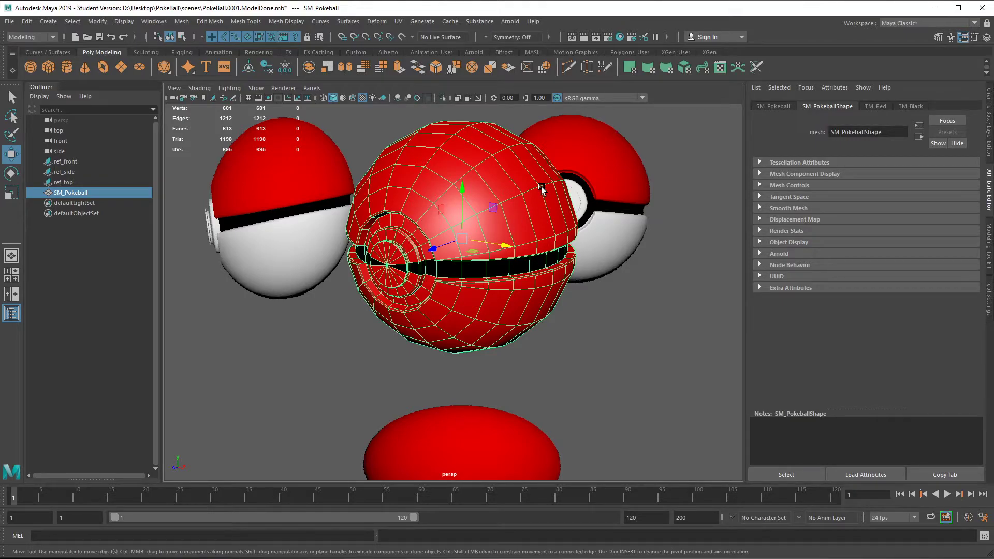
pyautogui.scroll(4, 512, 278)
pyautogui.keyDown('alt'); pyautogui.moveTo(420, 230); pyautogui.dragTo(434, 318, button='middle'); pyautogui.keyUp('alt')
pyautogui.scroll(-6, 466, 333)
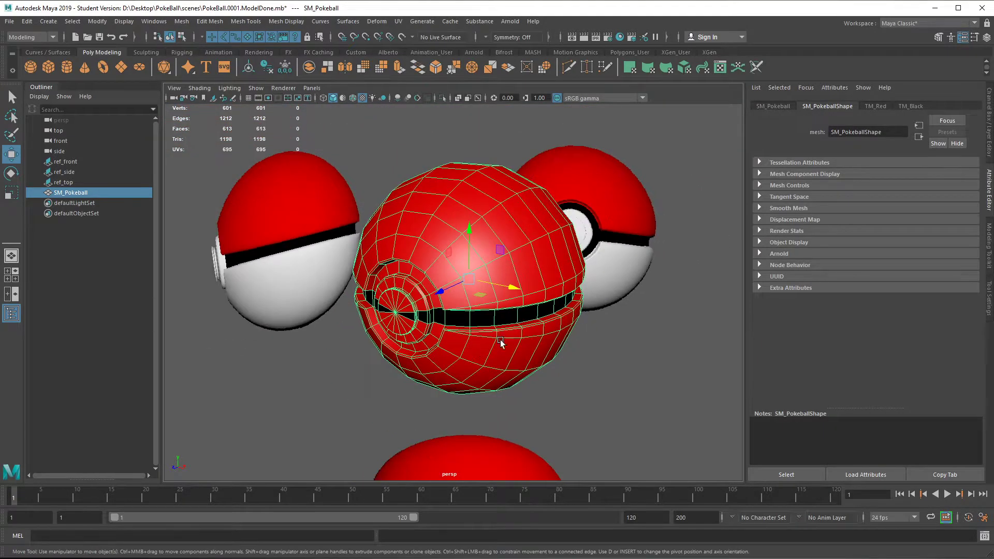
pyautogui.scroll(10, 489, 346)
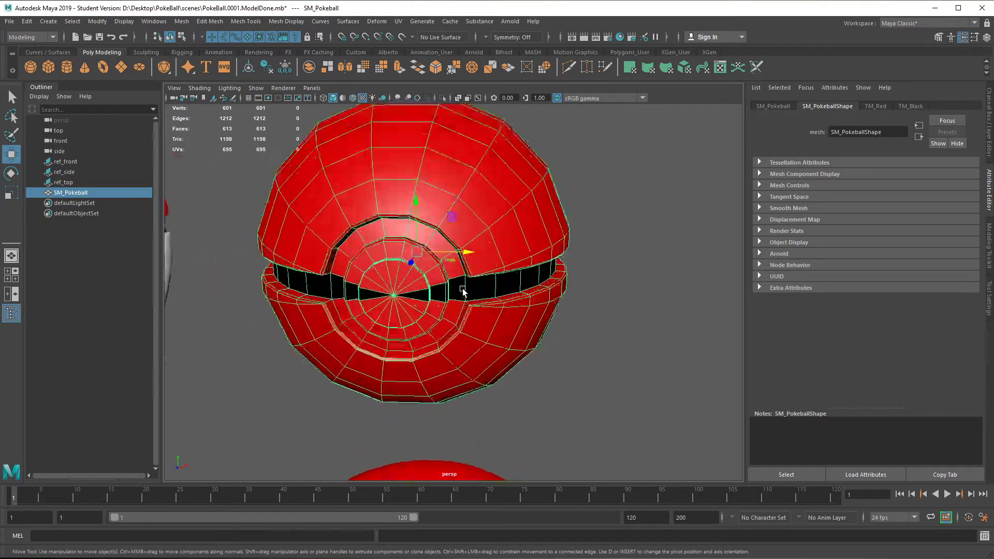
pyautogui.scroll(-5, 425, 317)
pyautogui.keyDown('alt'); pyautogui.moveTo(530, 328); pyautogui.dragTo(544, 312); pyautogui.keyUp('alt')
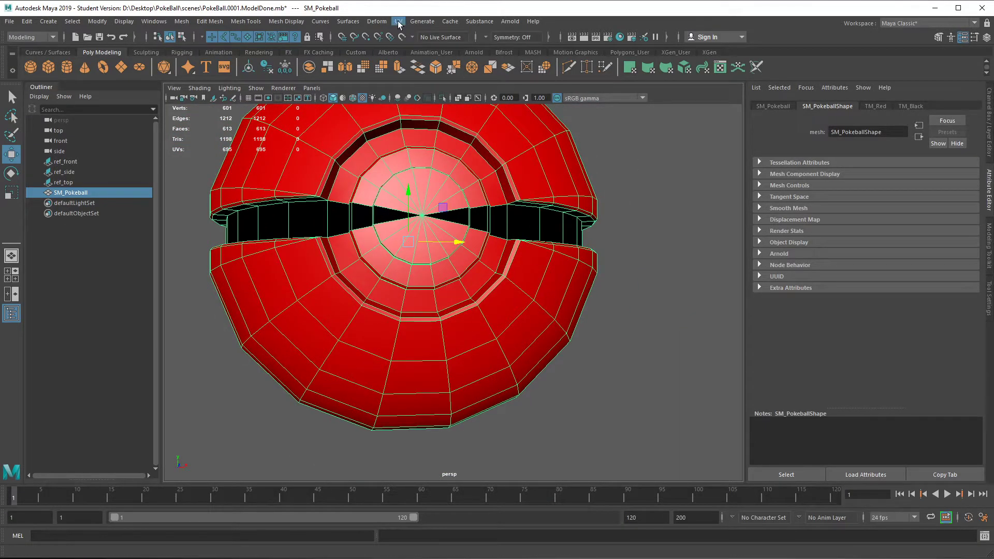
pyautogui.keyDown('alt'); pyautogui.moveTo(473, 279); pyautogui.dragTo(495, 285); pyautogui.keyUp('alt')
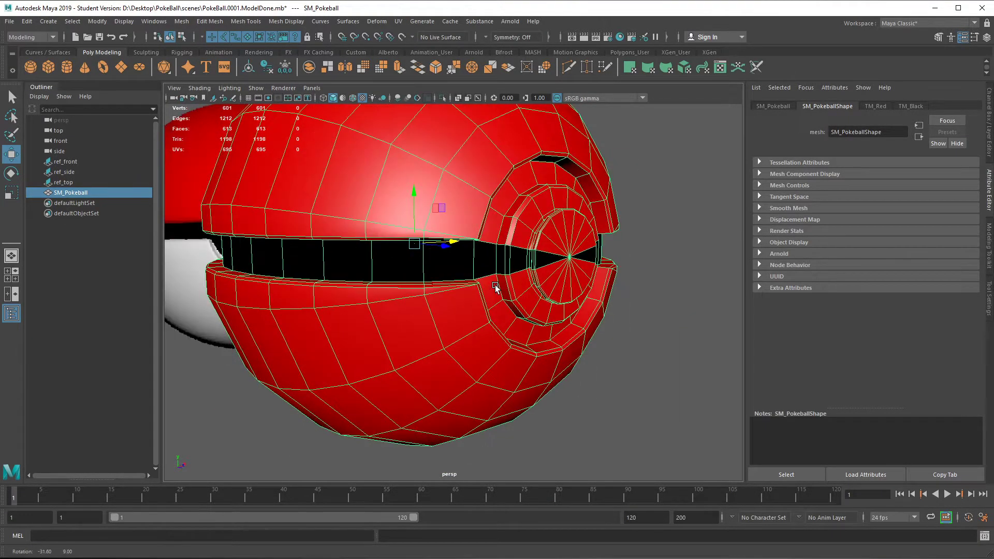
# Step: Select the ring-shaped face loop around the front button, assign it the existing TM_Black material, and return to object mode
pyautogui.moveTo(499, 220); pyautogui.dragTo(504, 247, button='right')
pyautogui.keyDown('alt'); pyautogui.moveTo(510, 268); pyautogui.dragTo(490, 332); pyautogui.keyUp('alt')
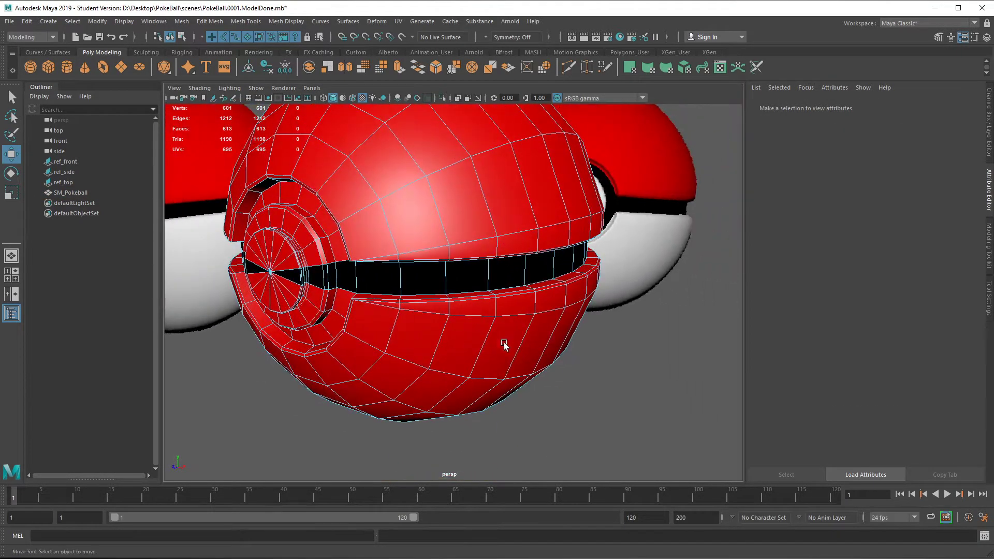
pyautogui.scroll(-4, 490, 332)
pyautogui.keyDown('alt'); pyautogui.moveTo(526, 312); pyautogui.dragTo(576, 293, button='middle'); pyautogui.keyUp('alt')
pyautogui.keyDown('alt'); pyautogui.moveTo(577, 294); pyautogui.dragTo(567, 325); pyautogui.keyUp('alt')
pyautogui.keyDown('alt'); pyautogui.moveTo(575, 337); pyautogui.dragTo(546, 356, button='middle'); pyautogui.keyUp('alt')
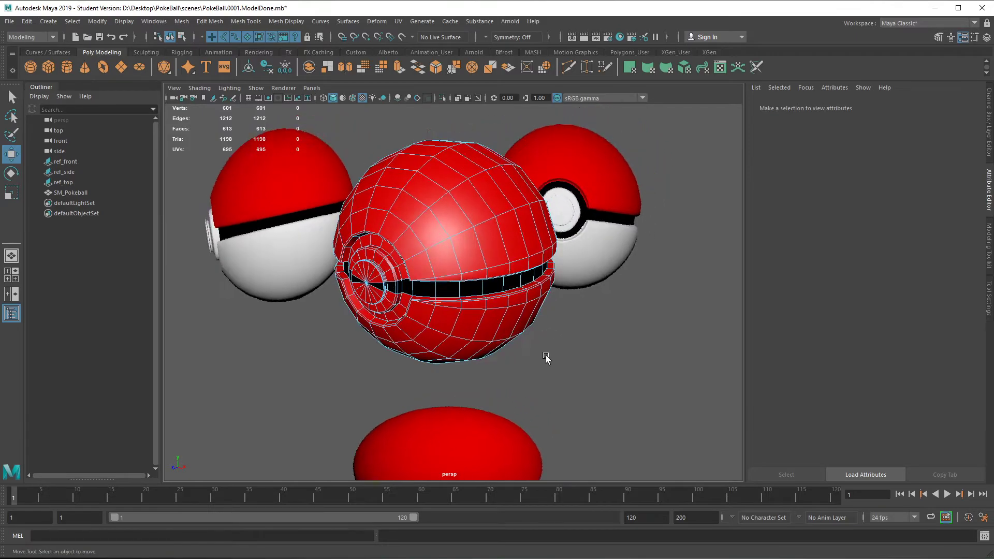
pyautogui.scroll(-2, 552, 356)
pyautogui.scroll(7, 445, 301)
pyautogui.scroll(-3, 446, 301)
pyautogui.keyDown('alt'); pyautogui.moveTo(445, 301); pyautogui.dragTo(490, 267); pyautogui.keyUp('alt')
pyautogui.click(503, 237)
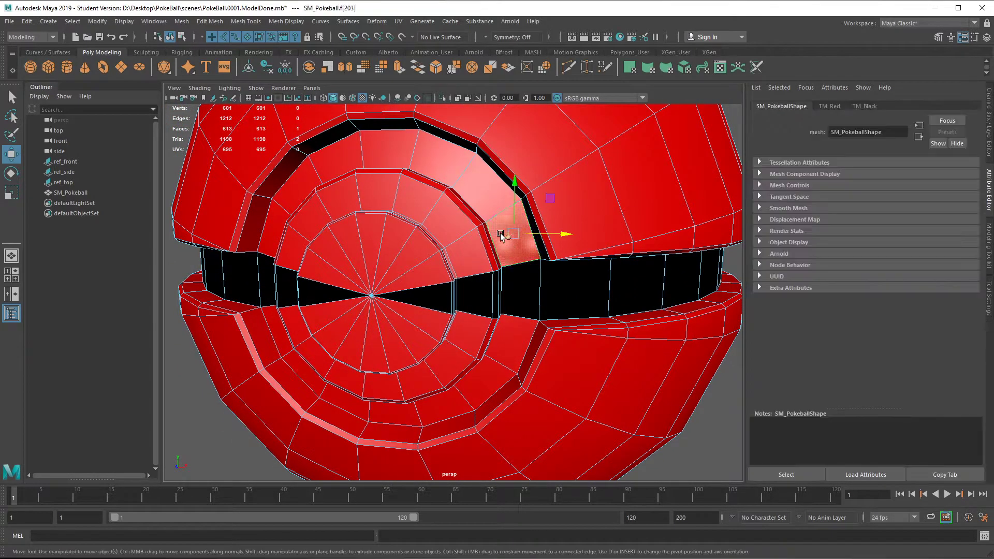
pyautogui.doubleClick(486, 201)
pyautogui.moveTo(509, 213); pyautogui.dragTo(594, 510, button='right')
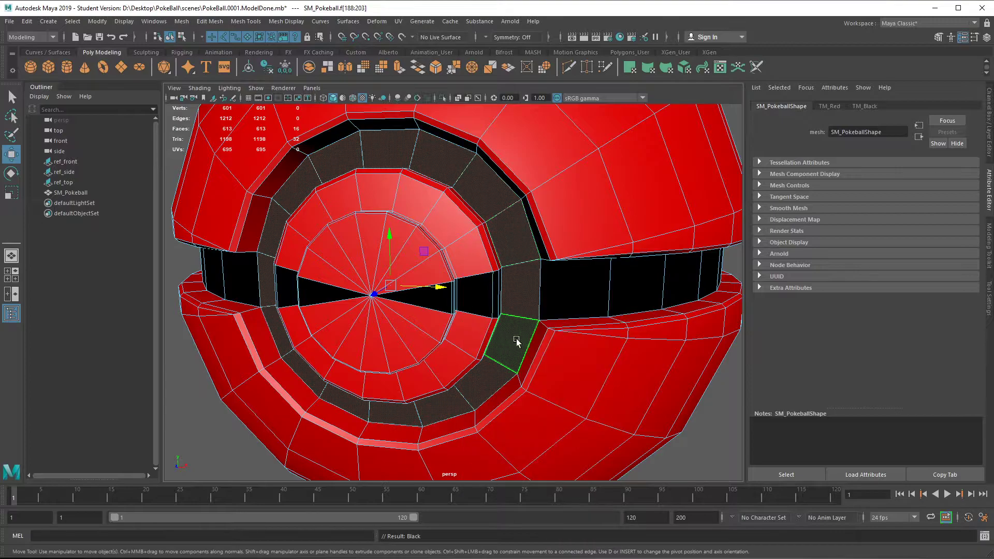
pyautogui.moveTo(537, 262); pyautogui.dragTo(619, 240, button='right')
pyautogui.scroll(-5, 609, 289)
# Step: Inspect the red, black and white material assignments on the Poké Ball from several angles, comparing them with the reference balls
pyautogui.keyDown('alt'); pyautogui.moveTo(563, 331); pyautogui.dragTo(406, 394); pyautogui.keyUp('alt')
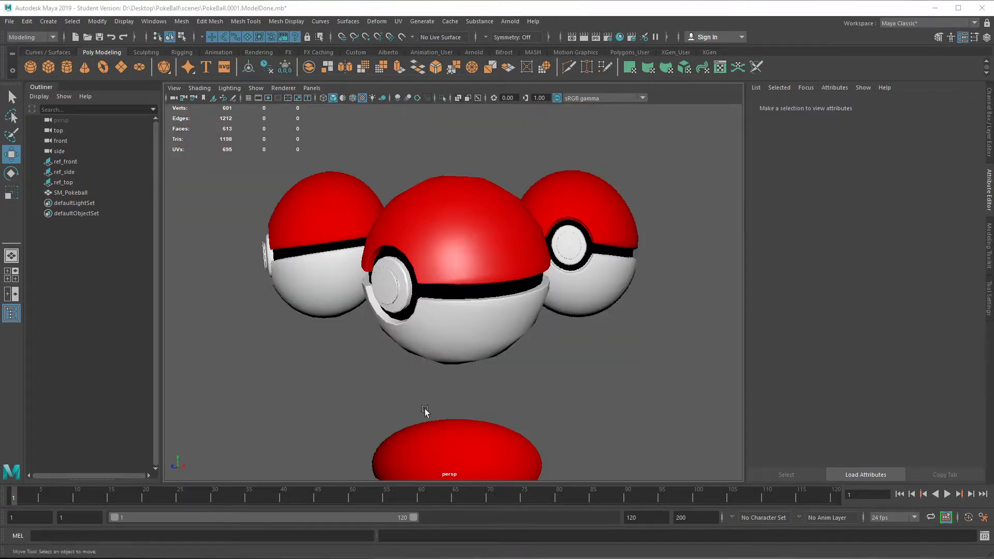
pyautogui.keyDown('alt'); pyautogui.moveTo(539, 353); pyautogui.dragTo(486, 379); pyautogui.keyUp('alt')
pyautogui.scroll(5, 444, 363)
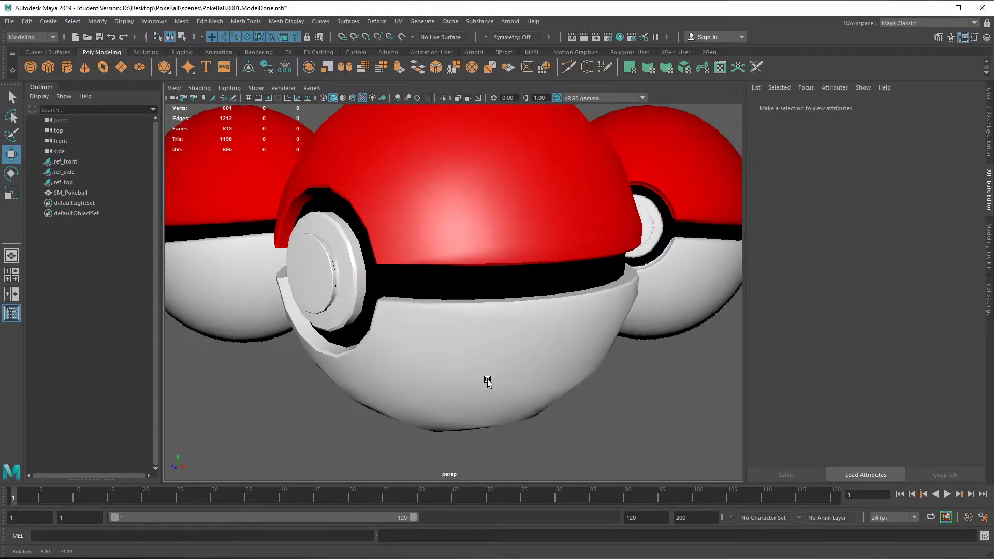
pyautogui.scroll(-6, 486, 374)
pyautogui.keyDown('alt'); pyautogui.moveTo(457, 289); pyautogui.dragTo(453, 274); pyautogui.keyUp('alt')
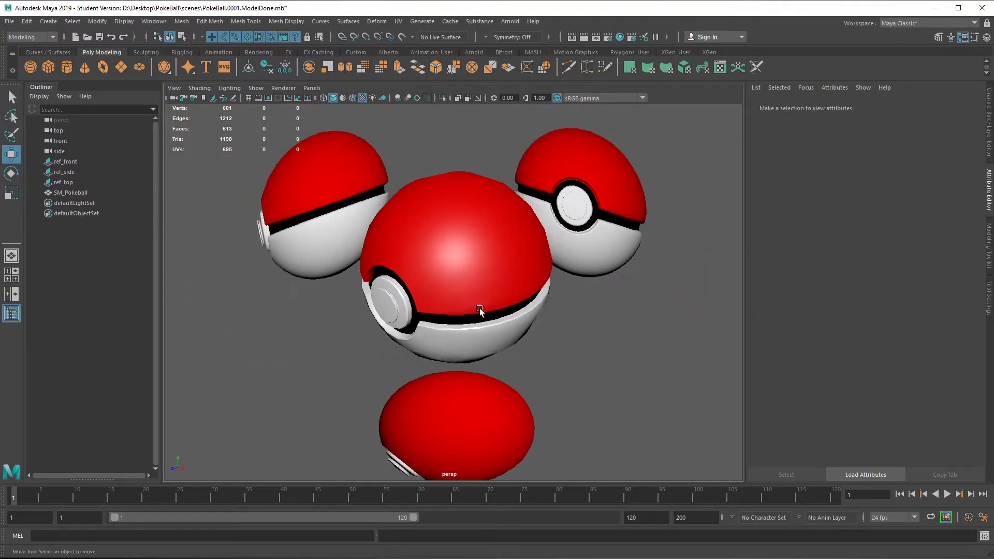
pyautogui.click(508, 339)
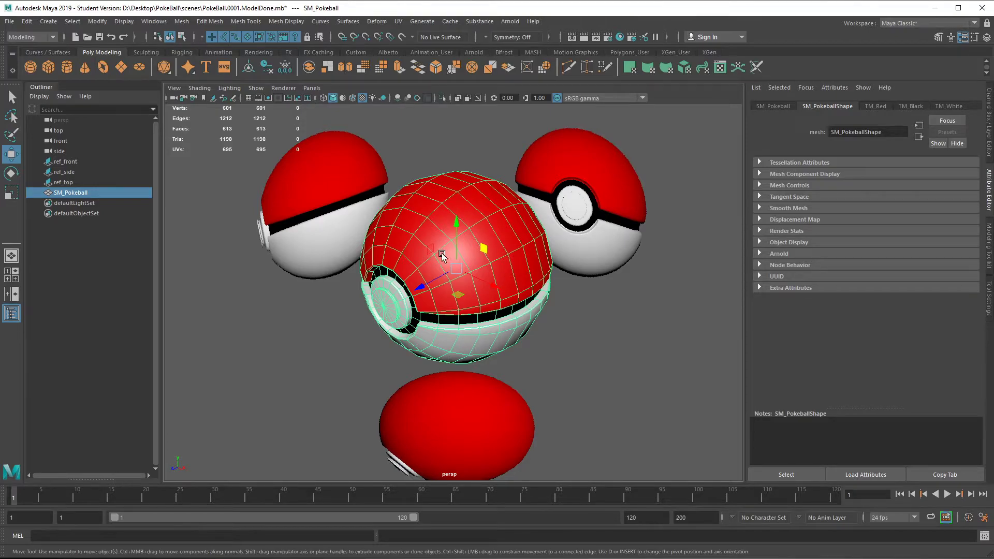
pyautogui.moveTo(428, 227); pyautogui.dragTo(472, 203, button='right')
pyautogui.click(590, 344)
pyautogui.click(514, 262)
pyautogui.keyDown('alt'); pyautogui.moveTo(601, 347); pyautogui.dragTo(646, 372); pyautogui.keyUp('alt')
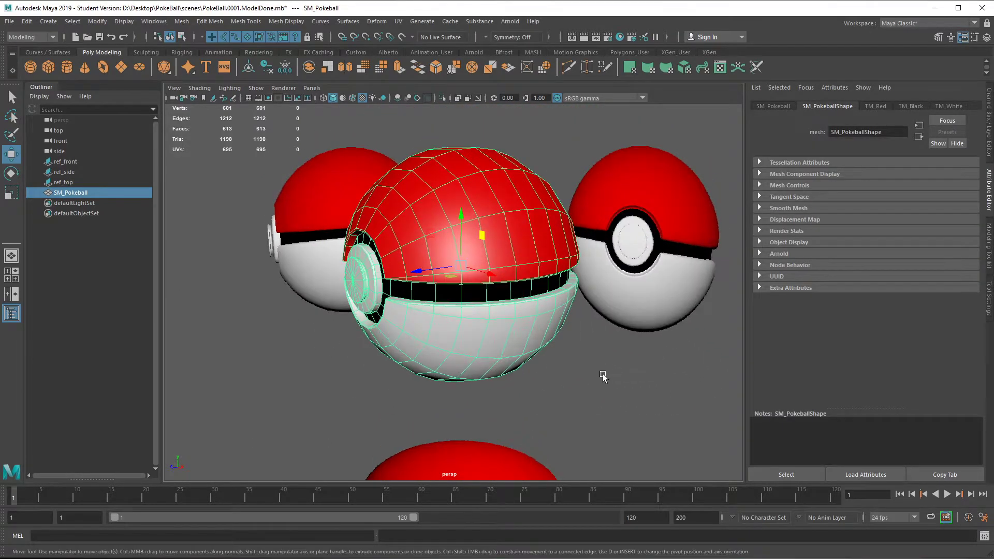
pyautogui.click(606, 376)
pyautogui.keyDown('alt'); pyautogui.moveTo(519, 373); pyautogui.dragTo(604, 388); pyautogui.keyUp('alt')
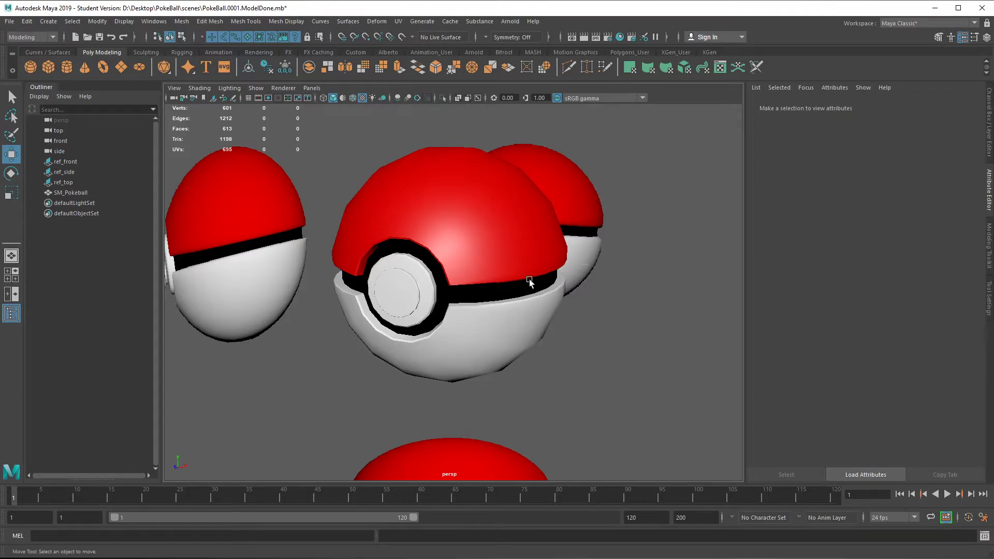
pyautogui.keyDown('alt'); pyautogui.moveTo(491, 292); pyautogui.dragTo(490, 352); pyautogui.keyUp('alt')
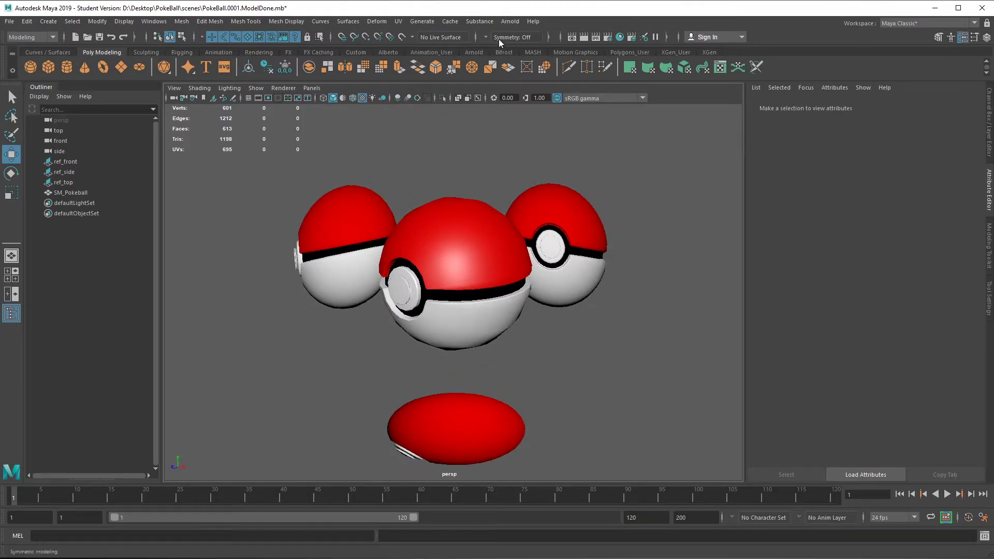
# Step: Open the UV Editor and examine the Poké Ball's current UV layout alongside the model
pyautogui.click(401, 25)
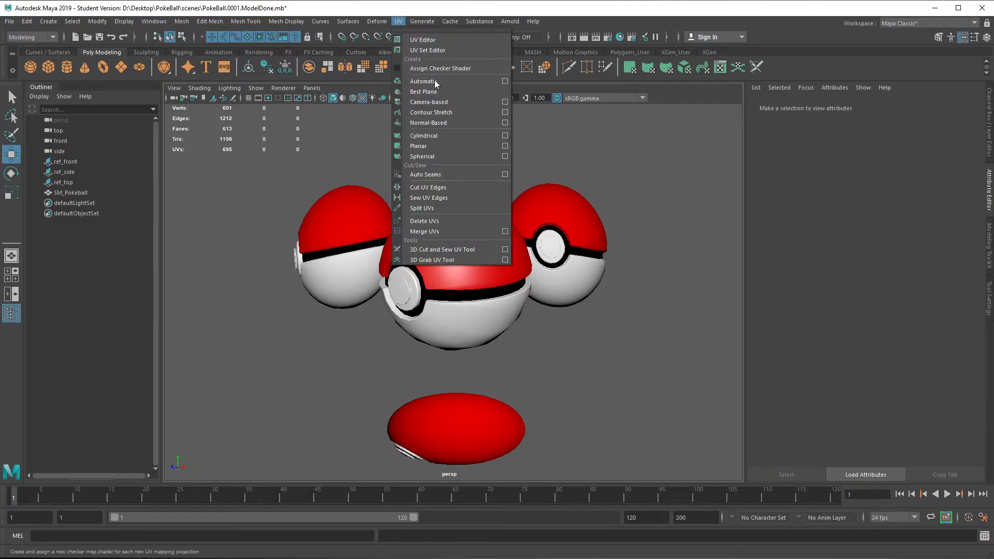
pyautogui.click(439, 40)
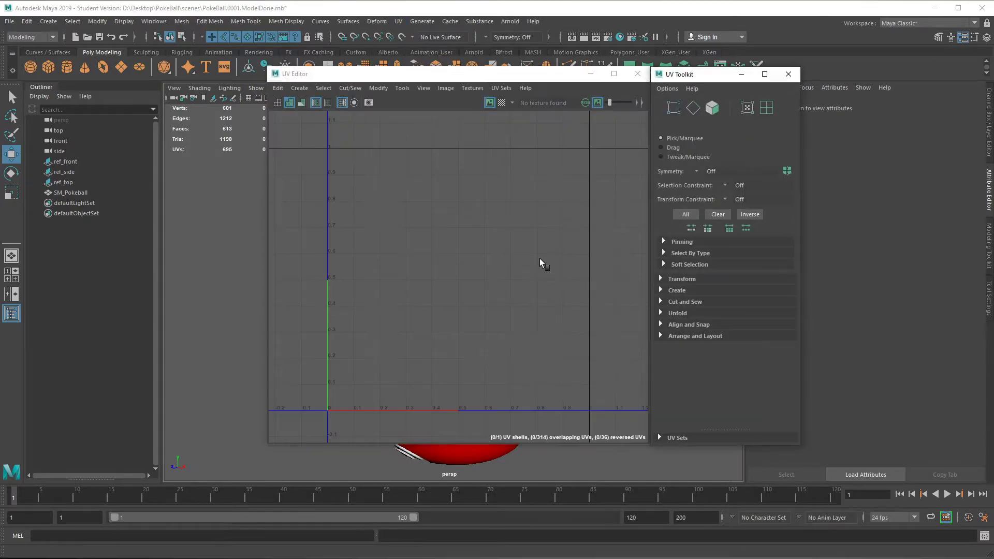
pyautogui.keyDown('alt'); pyautogui.moveTo(544, 471); pyautogui.dragTo(229, 399, button='middle'); pyautogui.keyUp('alt')
pyautogui.click(215, 294)
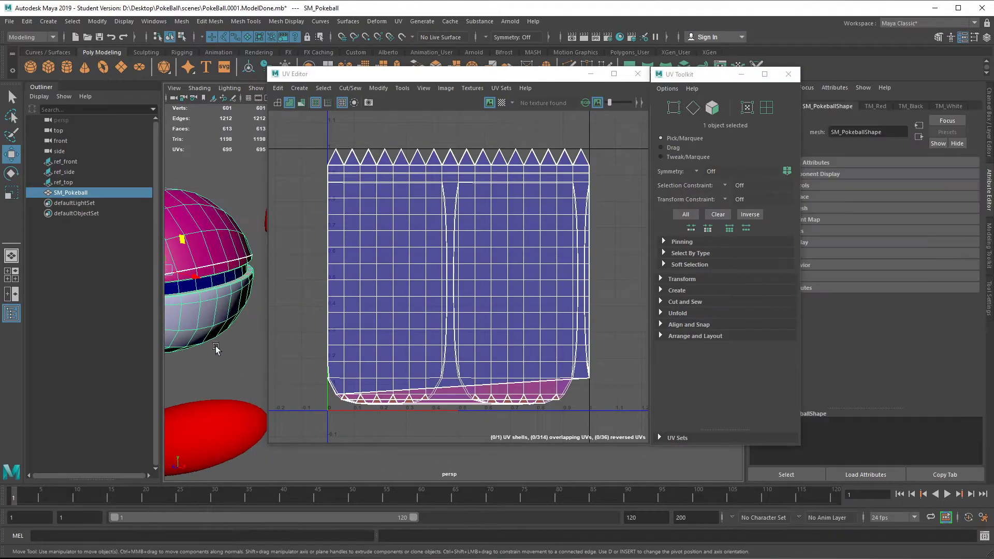
pyautogui.keyDown('alt'); pyautogui.moveTo(343, 366); pyautogui.dragTo(367, 366, button='middle'); pyautogui.keyUp('alt')
pyautogui.keyDown('alt'); pyautogui.moveTo(232, 360); pyautogui.dragTo(200, 381, button='middle'); pyautogui.keyUp('alt')
pyautogui.moveTo(228, 325)
pyautogui.keyDown('alt'); pyautogui.mouseDown()
pyautogui.moveTo(234, 346)
pyautogui.moveTo(226, 337)
pyautogui.mouseUp(); pyautogui.keyUp('alt')
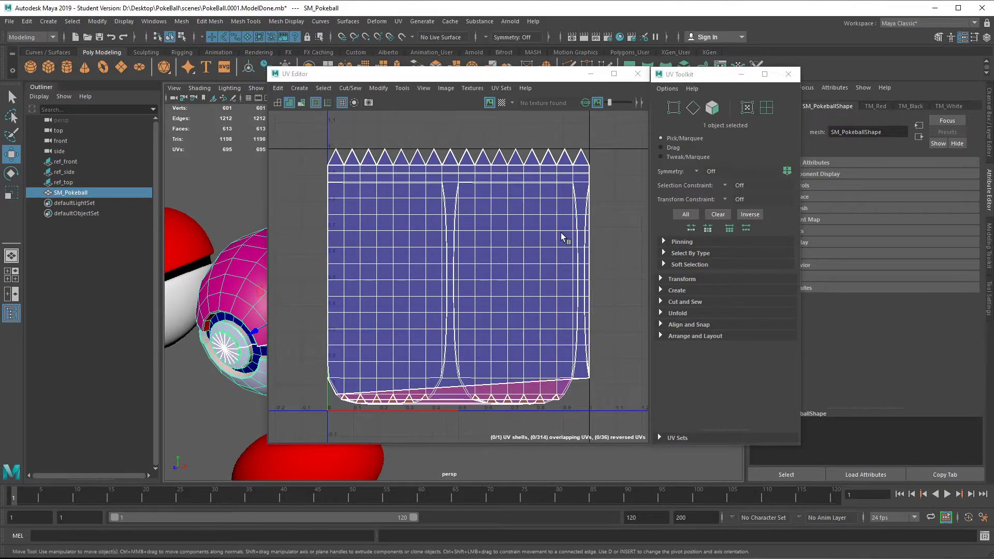
pyautogui.keyDown('alt'); pyautogui.moveTo(242, 323); pyautogui.dragTo(239, 374); pyautogui.keyUp('alt')
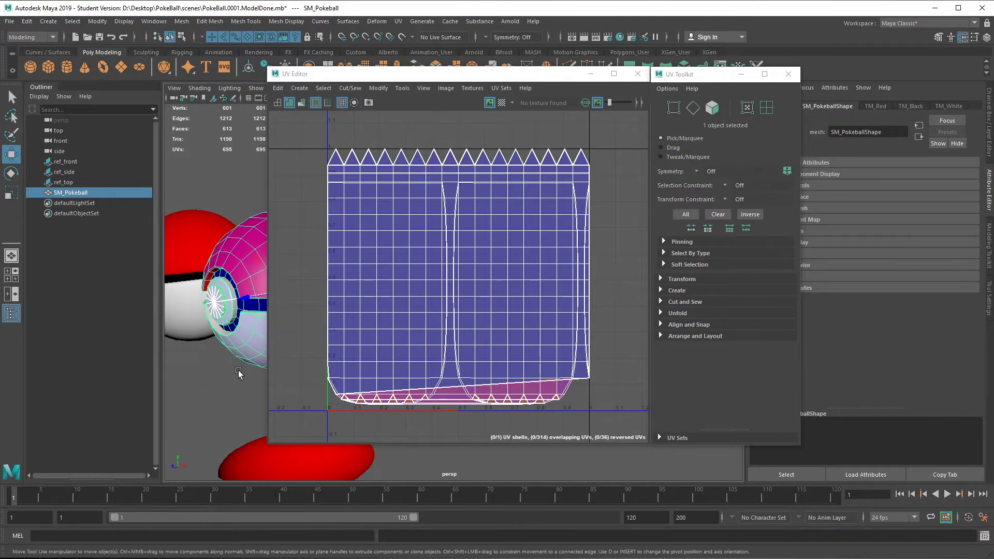
pyautogui.keyDown('alt'); pyautogui.moveTo(229, 254); pyautogui.dragTo(350, 242, button='middle'); pyautogui.keyUp('alt')
pyautogui.keyDown('alt'); pyautogui.moveTo(207, 283); pyautogui.dragTo(212, 285); pyautogui.keyUp('alt')
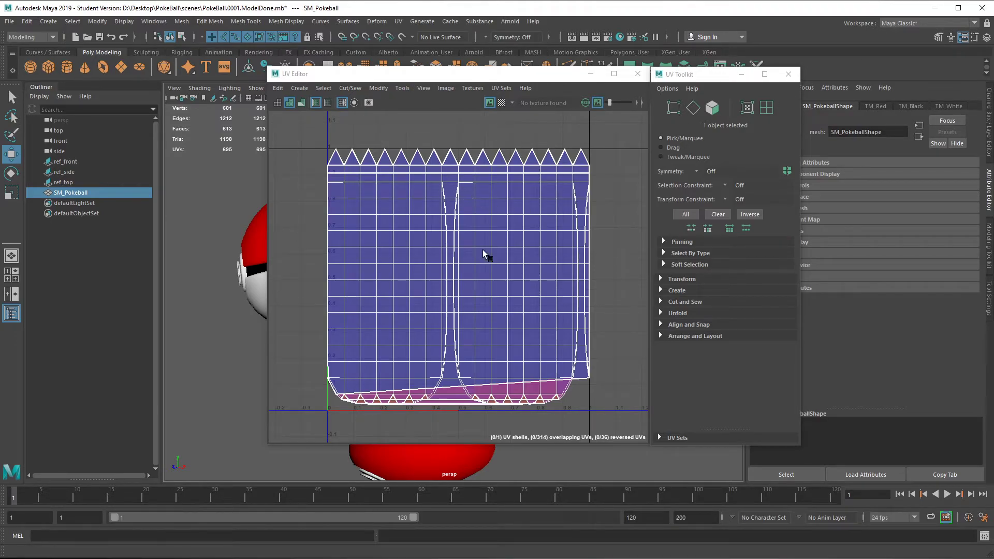
pyautogui.moveTo(393, 76)
pyautogui.mouseDown()
pyautogui.moveTo(318, 78)
pyautogui.moveTo(394, 73)
pyautogui.mouseUp()
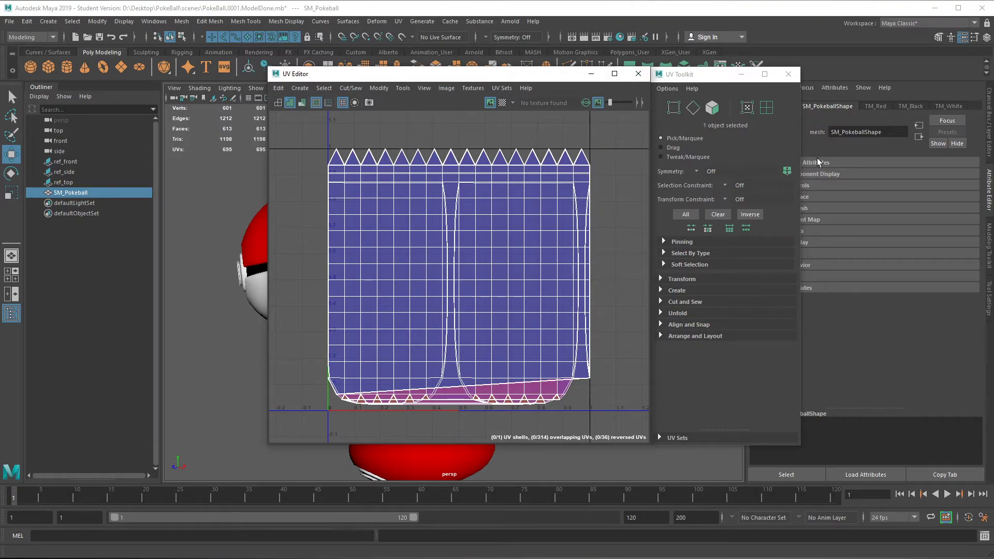
# Step: Switch to the UV Editing workspace and show the perspective view of the Poké Ball beside the UV Editor
pyautogui.click(902, 22)
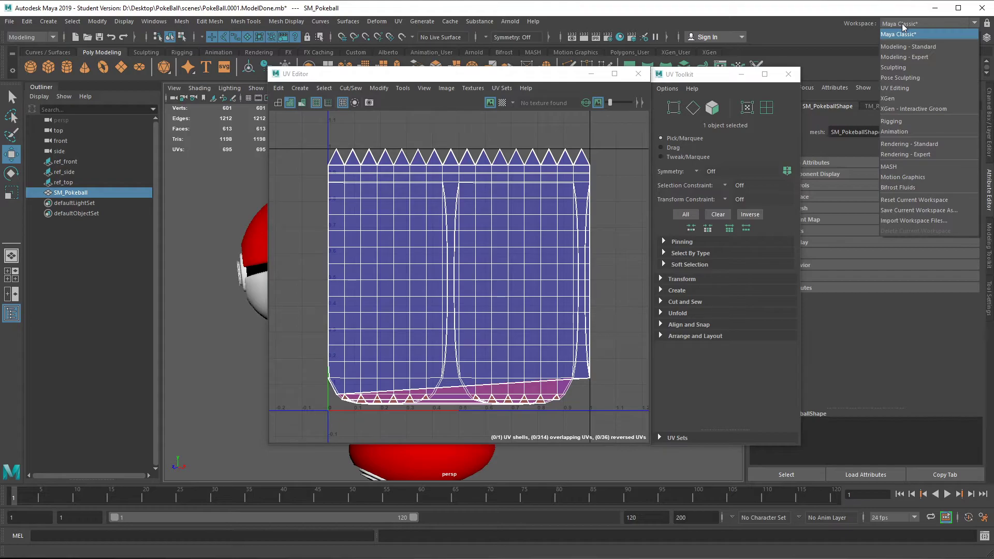
pyautogui.click(911, 88)
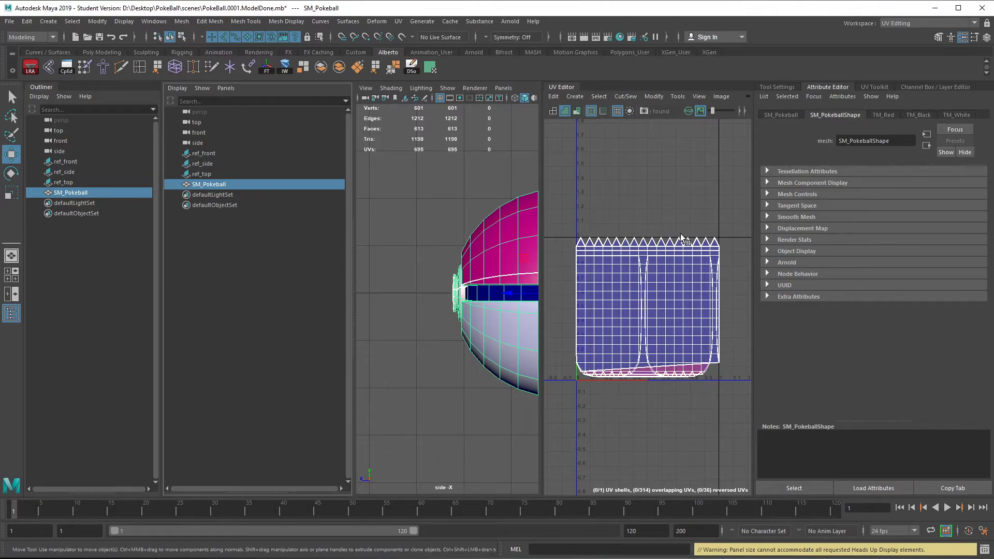
pyautogui.click(427, 188)
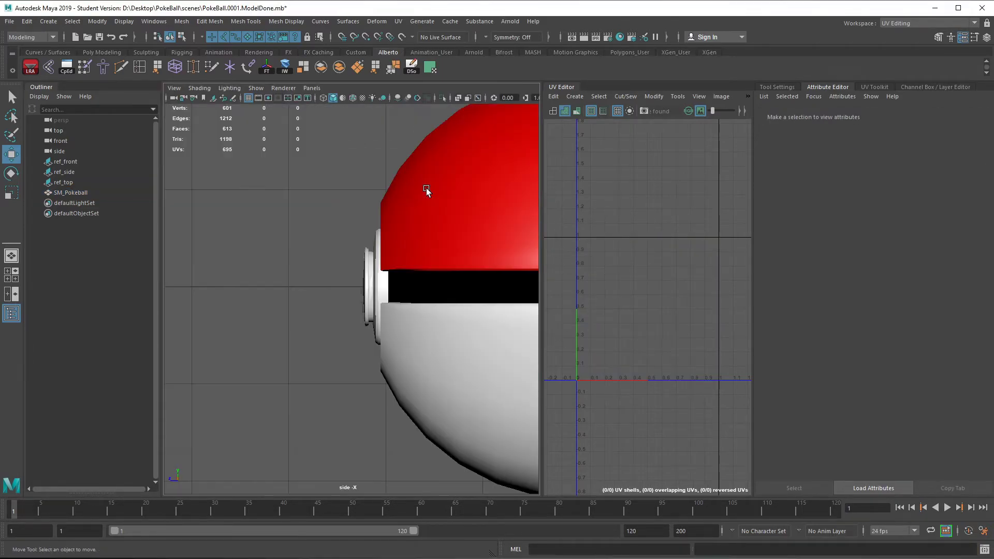
pyautogui.click(11, 275)
pyautogui.press('space')
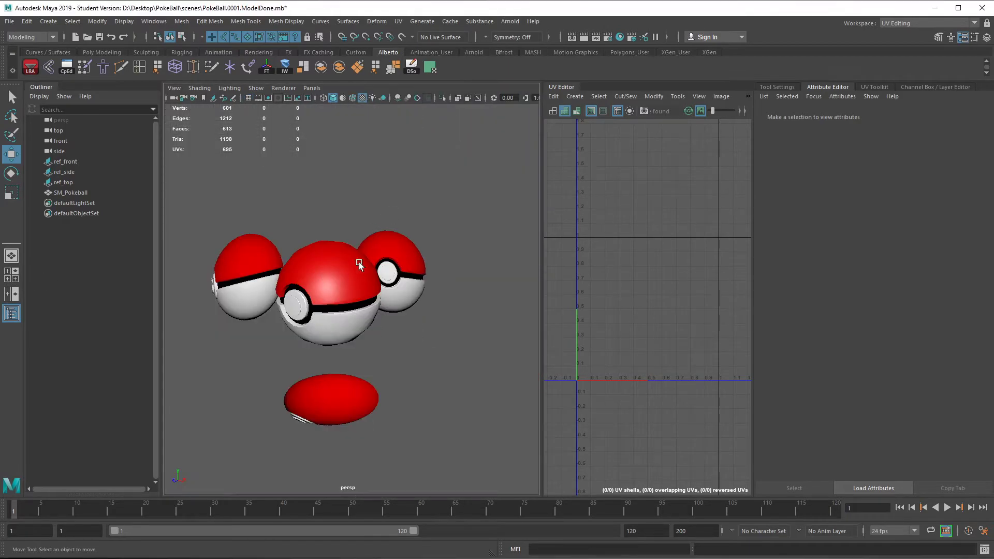
pyautogui.press('space')
pyautogui.press('space')
pyautogui.scroll(2, 297, 290)
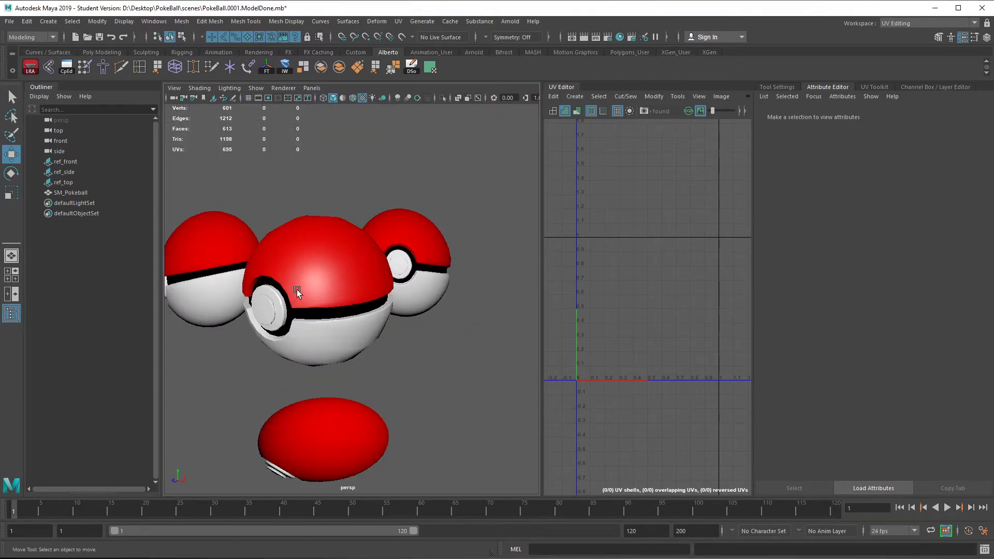
# Step: Hide the Outliner and enlarge the UV Editor, keeping a narrower perspective view of the Poké Balls beside it
pyautogui.keyDown('alt'); pyautogui.moveTo(296, 290); pyautogui.dragTo(385, 302); pyautogui.keyUp('alt')
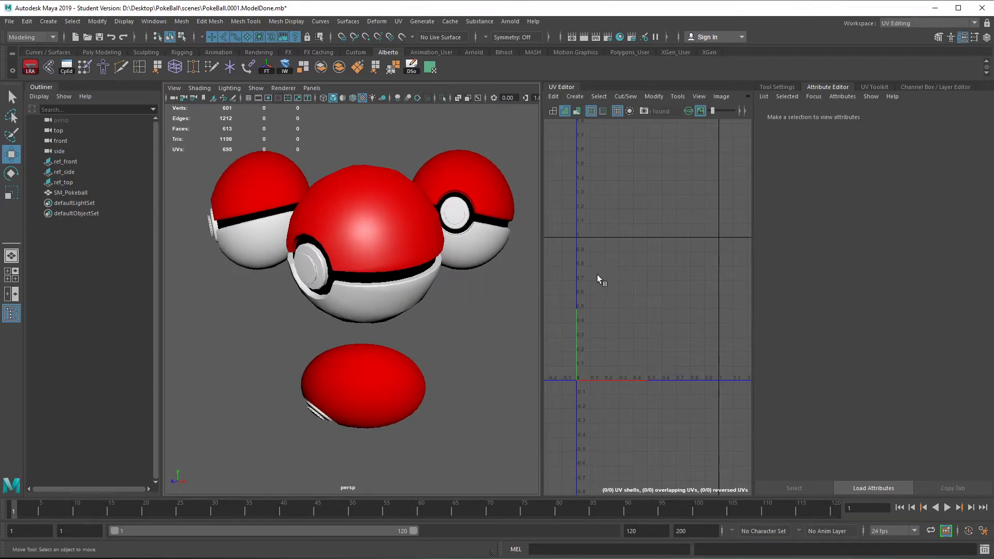
pyautogui.moveTo(545, 283); pyautogui.dragTo(371, 294)
pyautogui.moveTo(294, 296)
pyautogui.keyDown('alt'); pyautogui.mouseDown()
pyautogui.moveTo(278, 269)
pyautogui.moveTo(296, 286)
pyautogui.mouseUp(); pyautogui.keyUp('alt')
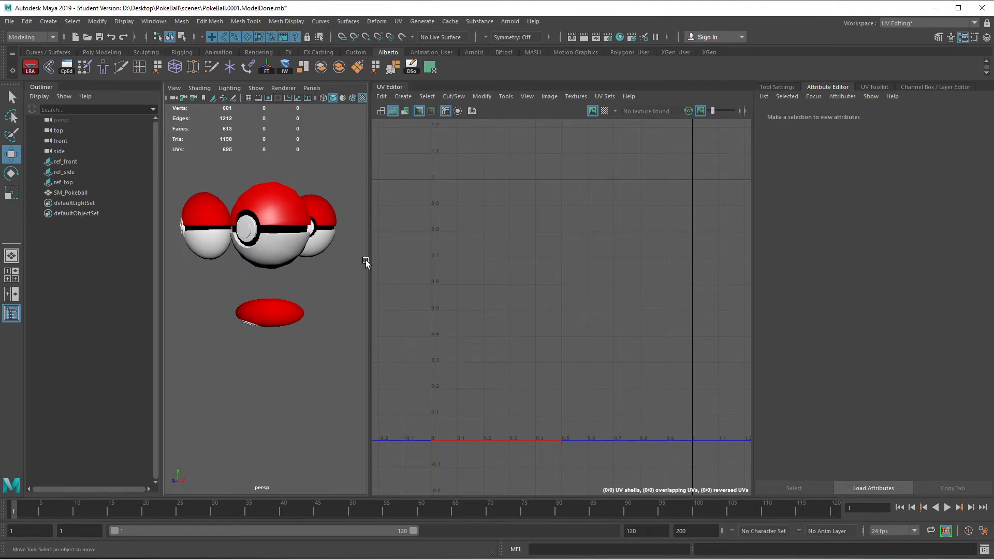
pyautogui.moveTo(369, 255); pyautogui.dragTo(358, 260)
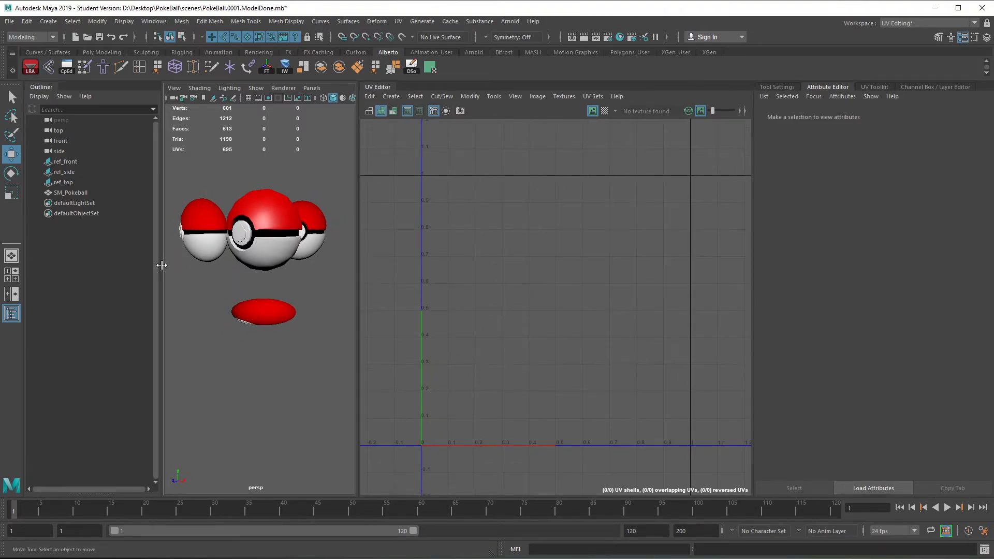
pyautogui.click(11, 313)
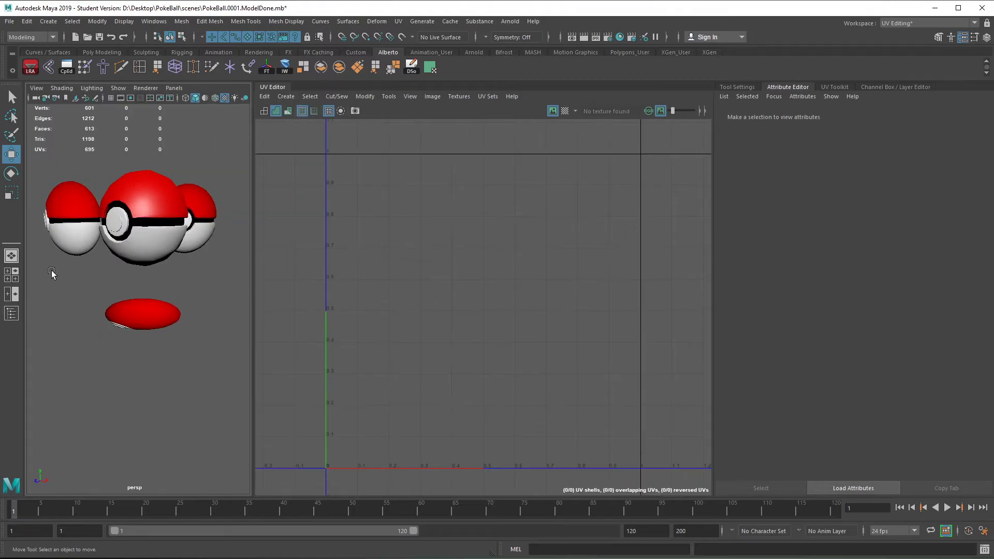
pyautogui.moveTo(252, 267); pyautogui.dragTo(290, 266)
pyautogui.keyDown('alt'); pyautogui.moveTo(244, 319); pyautogui.dragTo(240, 320); pyautogui.keyUp('alt')
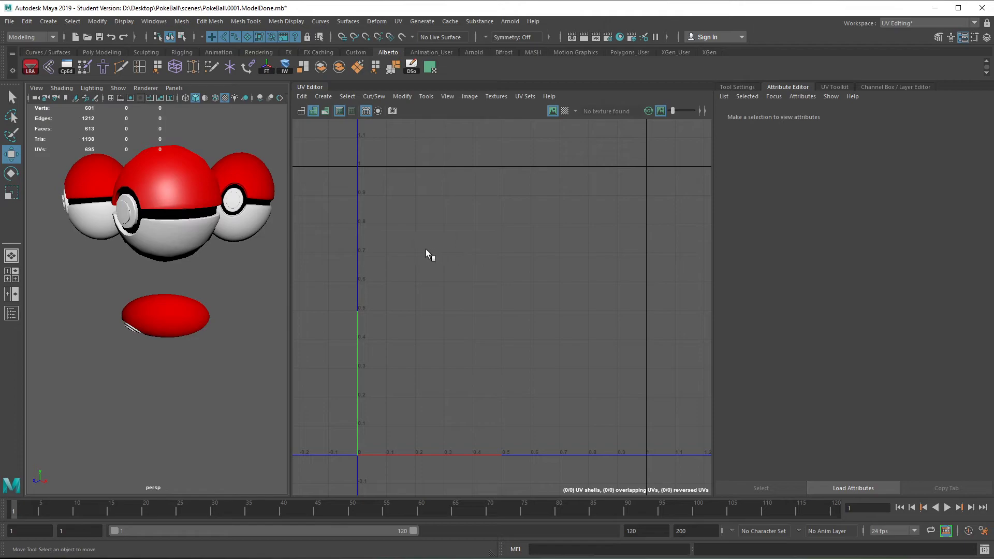
pyautogui.moveTo(289, 249); pyautogui.dragTo(188, 350)
# Step: Save the scene under the new name PokeBall.0002.mb in the project's scenes folder, accepting the student version notice
pyautogui.click(10, 23)
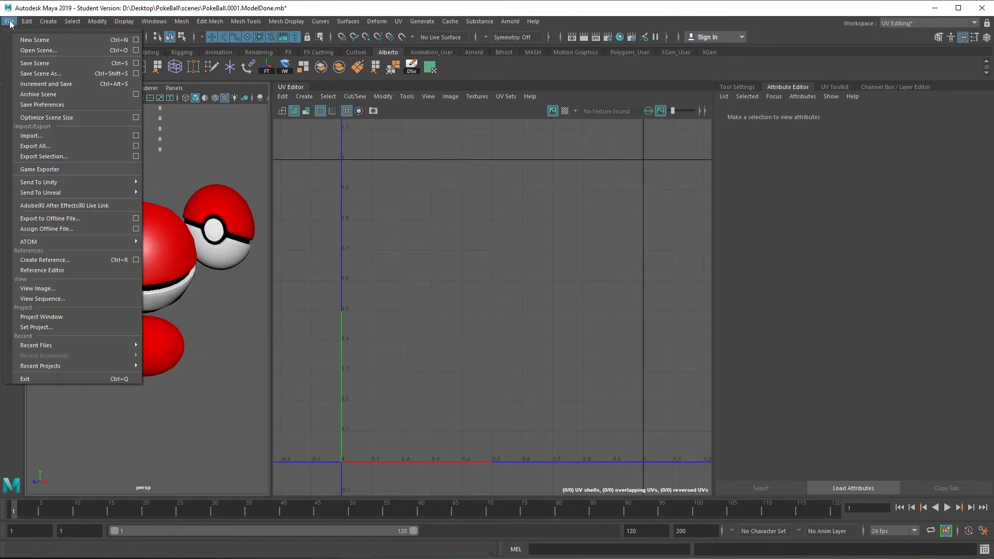
pyautogui.click(78, 76)
pyautogui.press('q')
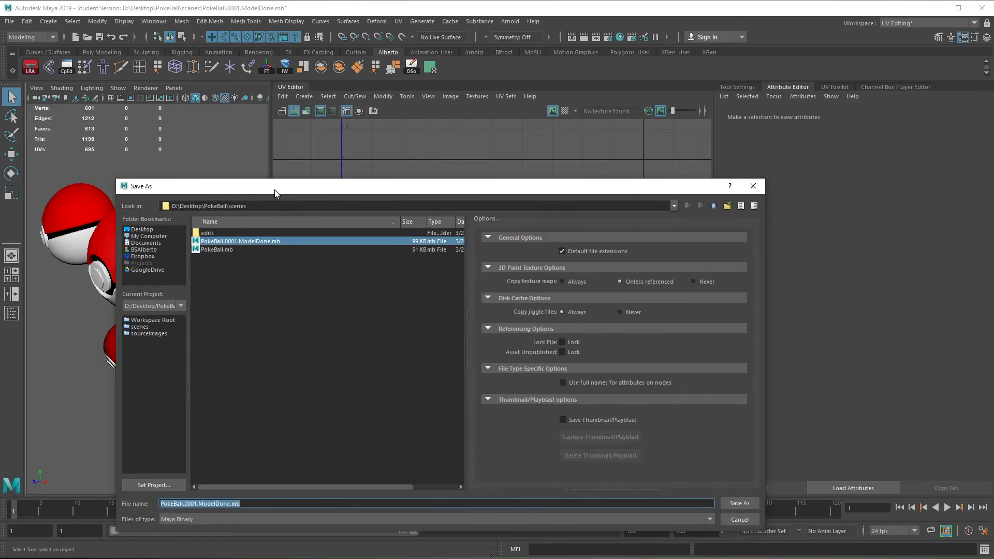
pyautogui.press('Right')
pyautogui.hotkey('shift', 'End')
pyautogui.hotkey('shift', 'Left')
pyautogui.hotkey('shift', 'Left')
pyautogui.hotkey('shift', 'Left')
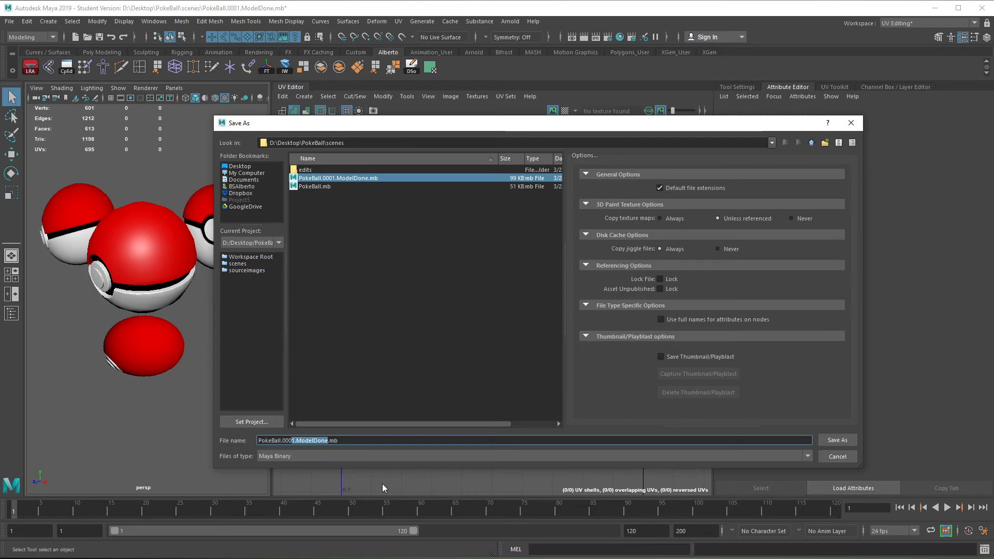
pyautogui.write('2')
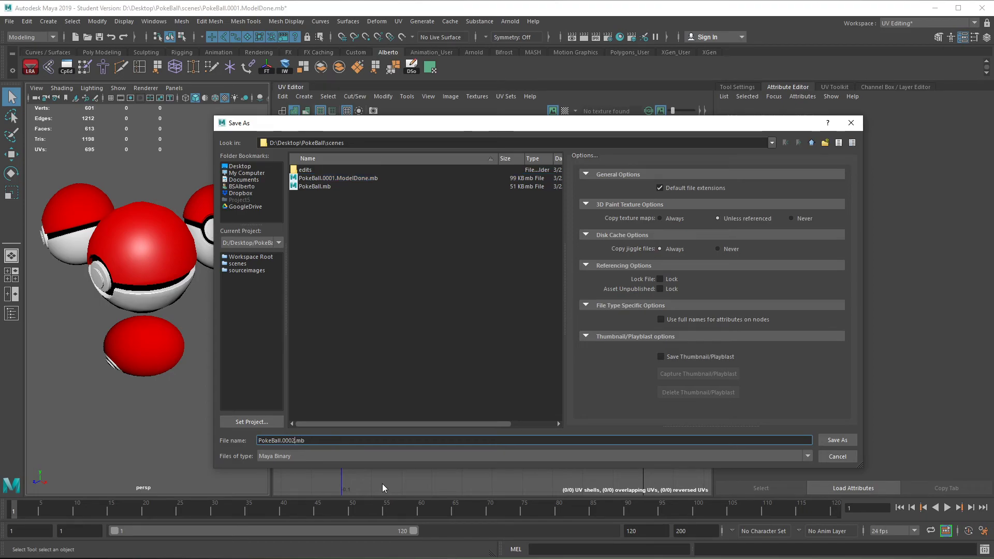
pyautogui.press('Return')
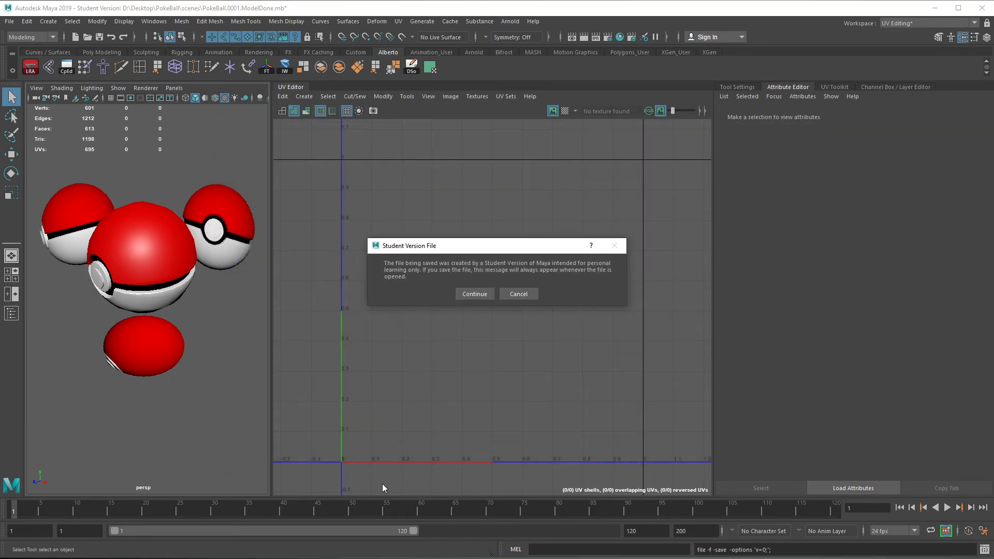
pyautogui.click(475, 295)
pyautogui.press('w')
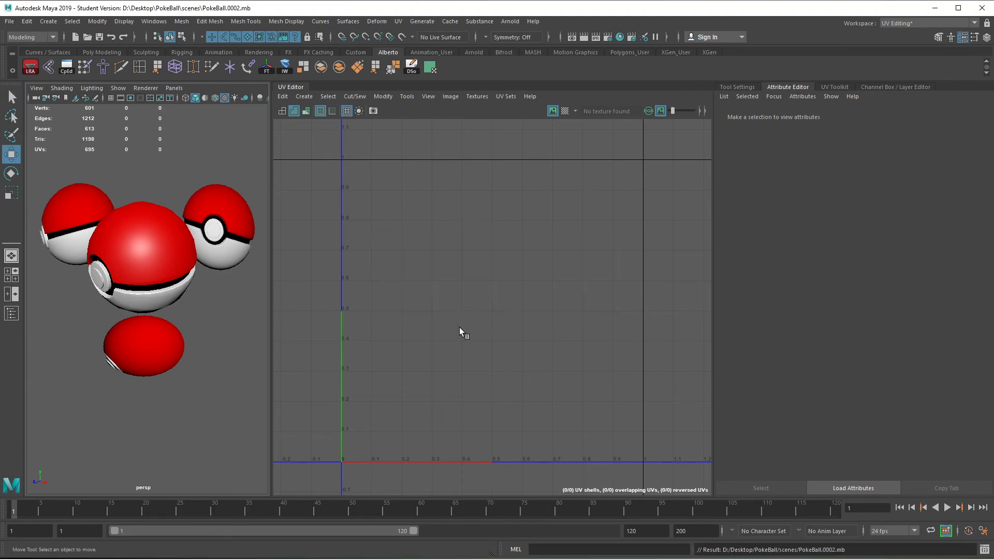